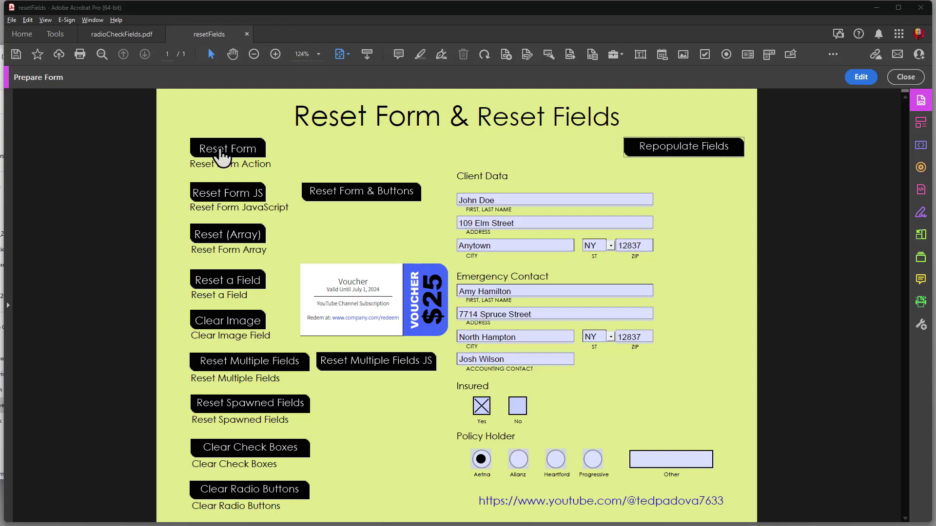
# - Test the Reset Form button on the filled form and repopulate the fields
pyautogui.click(222, 155)
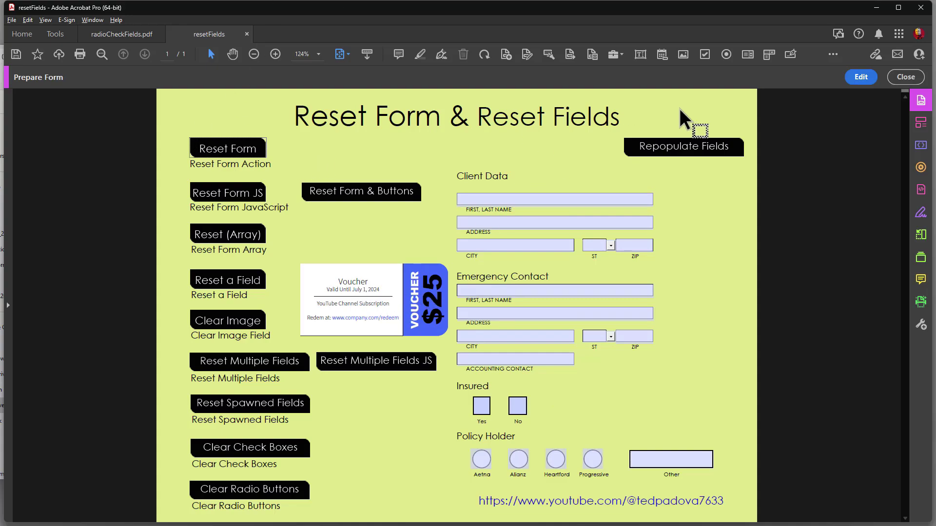
pyautogui.click(692, 154)
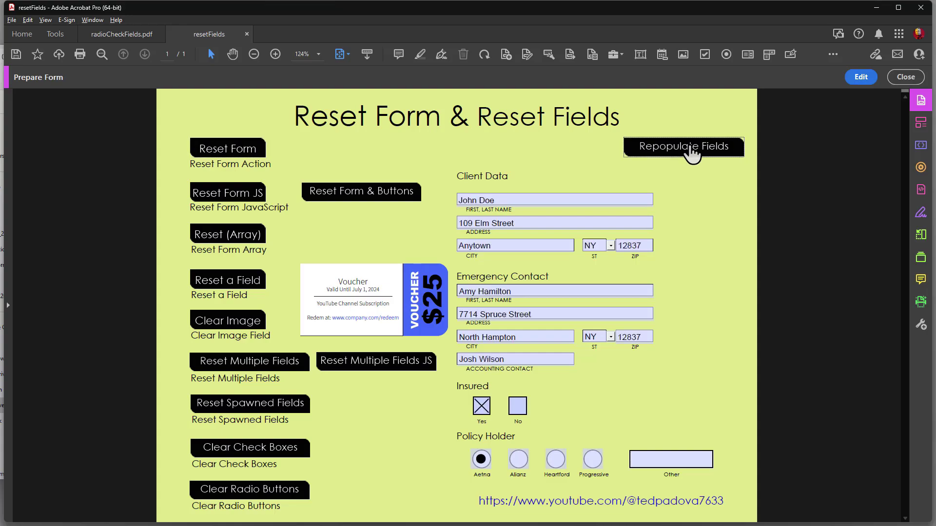
# - Switch to form editing, open the Reset Form button's properties and review the available action types
pyautogui.click(856, 76)
pyautogui.click(155, 157)
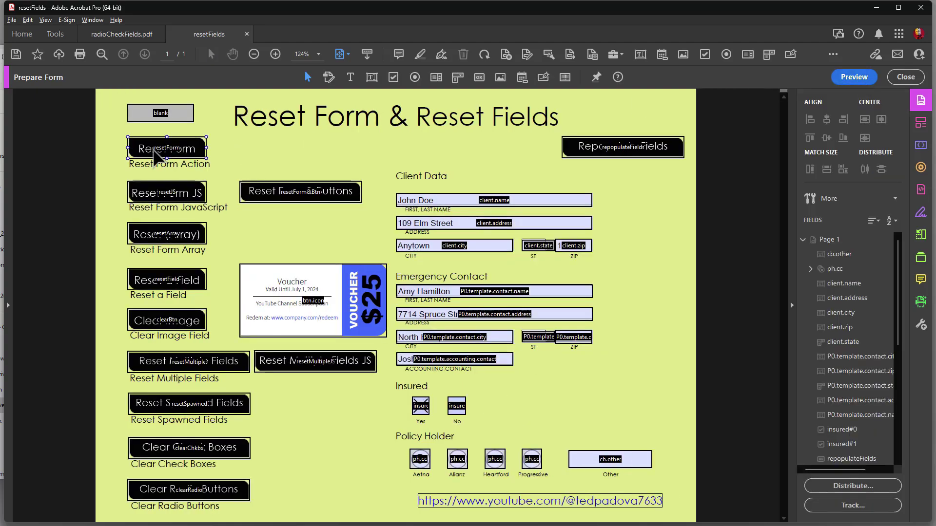
pyautogui.doubleClick(153, 151)
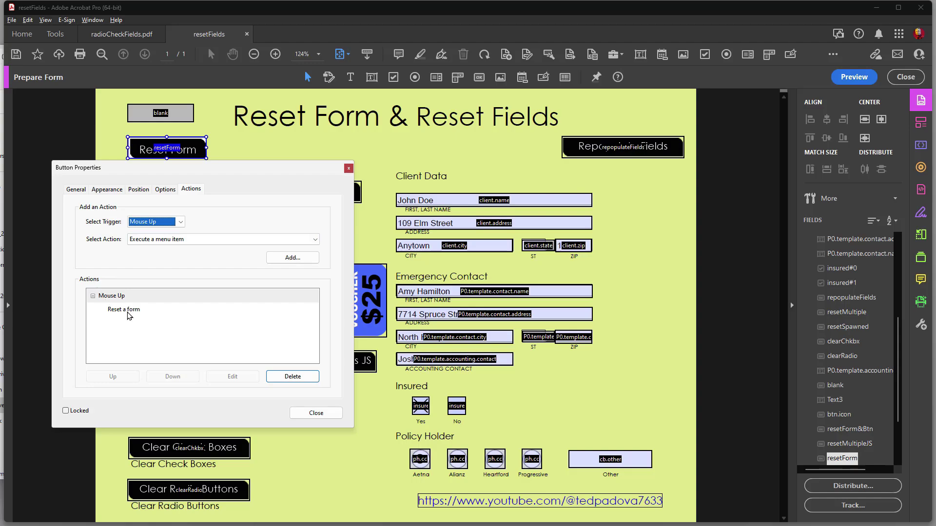
pyautogui.click(312, 242)
pyautogui.scroll(-2, 245, 283)
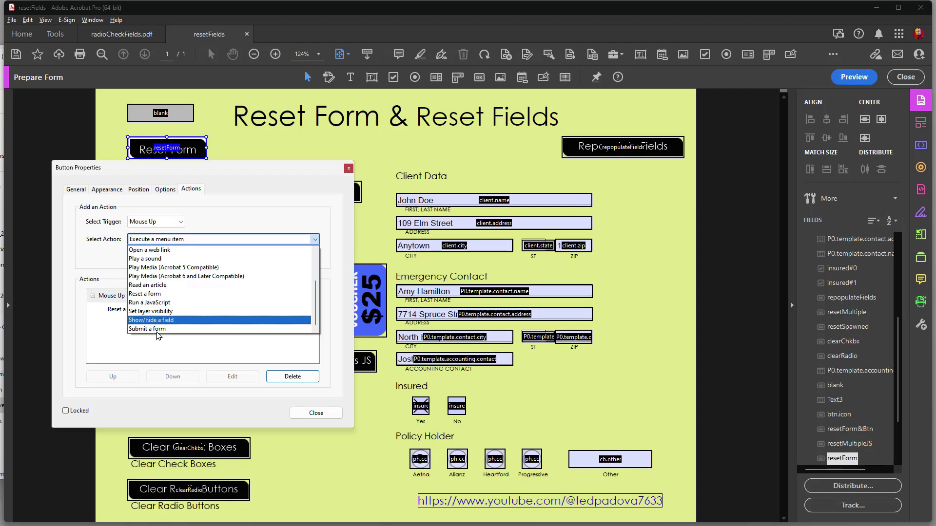
pyautogui.click(261, 398)
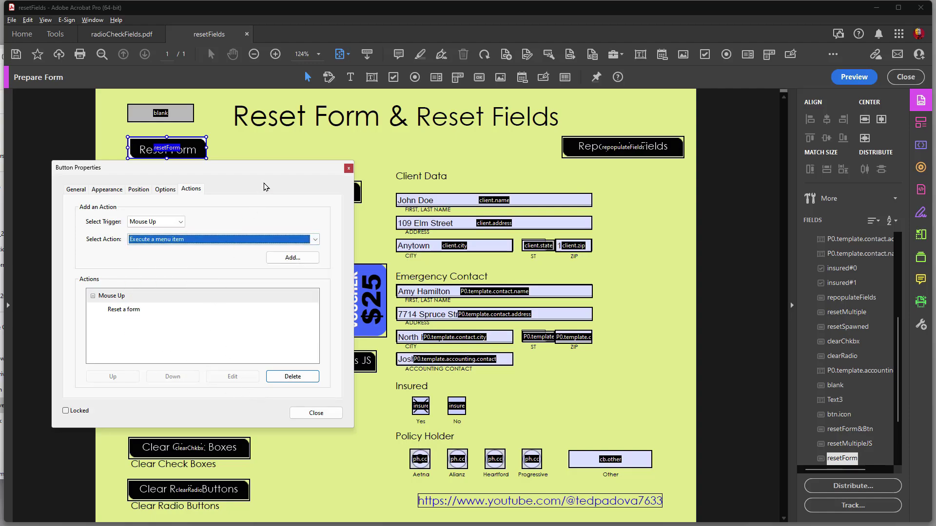
# - Examine which fields are included in the Reset Form button's "Reset a form" action, and close its properties
pyautogui.moveTo(257, 172); pyautogui.dragTo(410, 140)
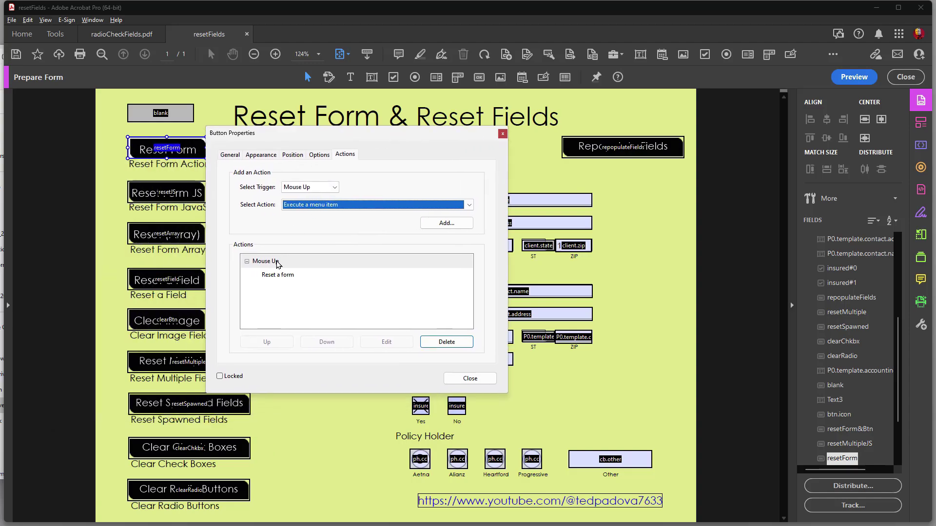
pyautogui.click(275, 277)
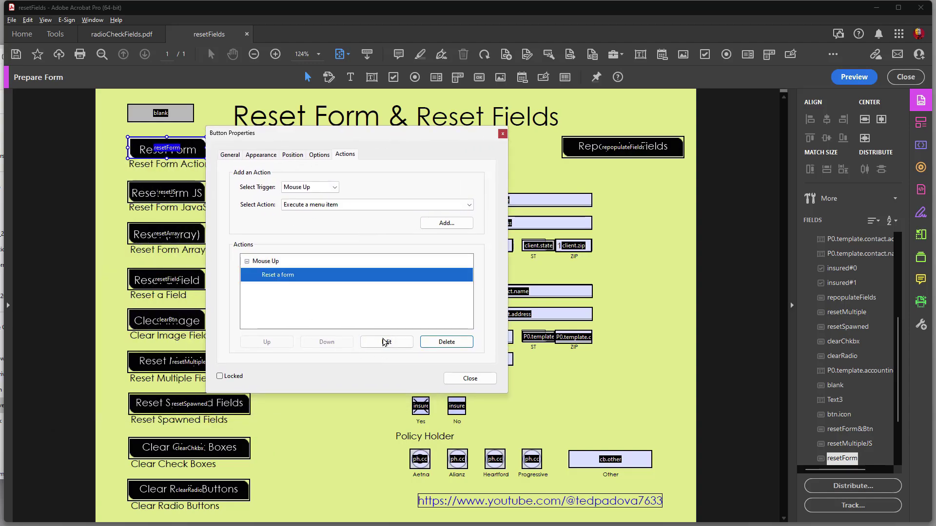
pyautogui.click(386, 342)
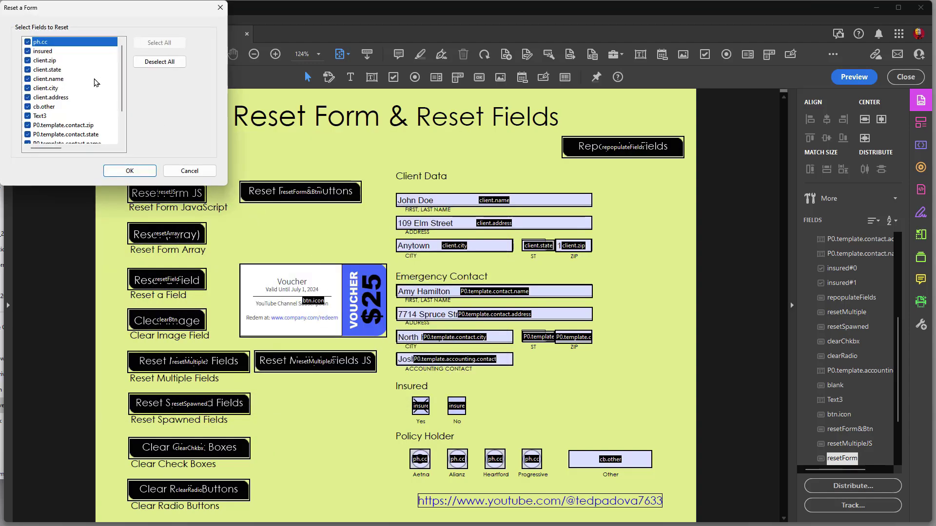
pyautogui.scroll(-1, 97, 82)
pyautogui.scroll(1, 96, 82)
pyautogui.scroll(-2, 96, 82)
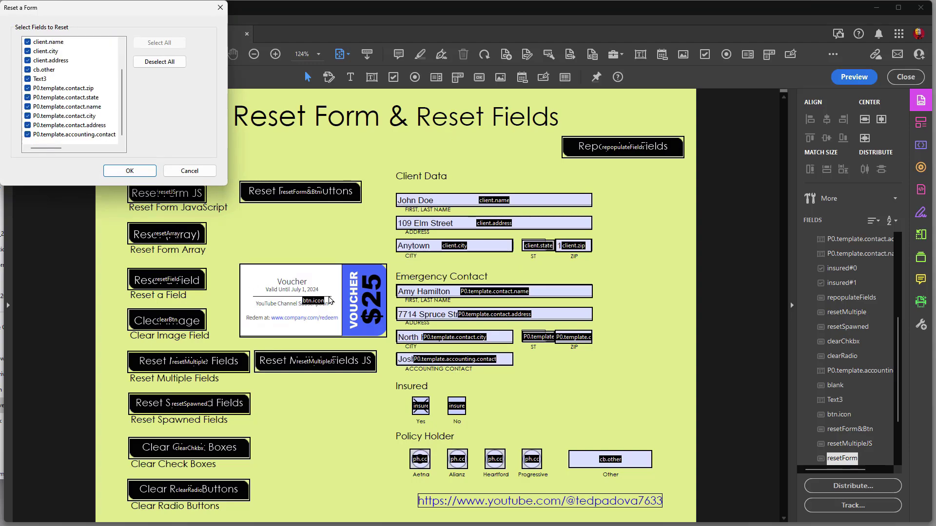
pyautogui.click(132, 172)
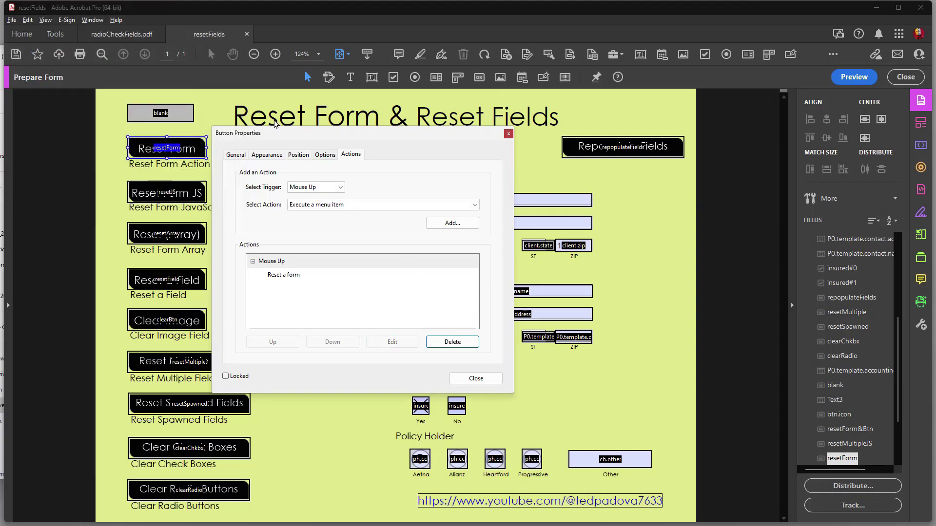
pyautogui.moveTo(375, 134); pyautogui.dragTo(680, 179)
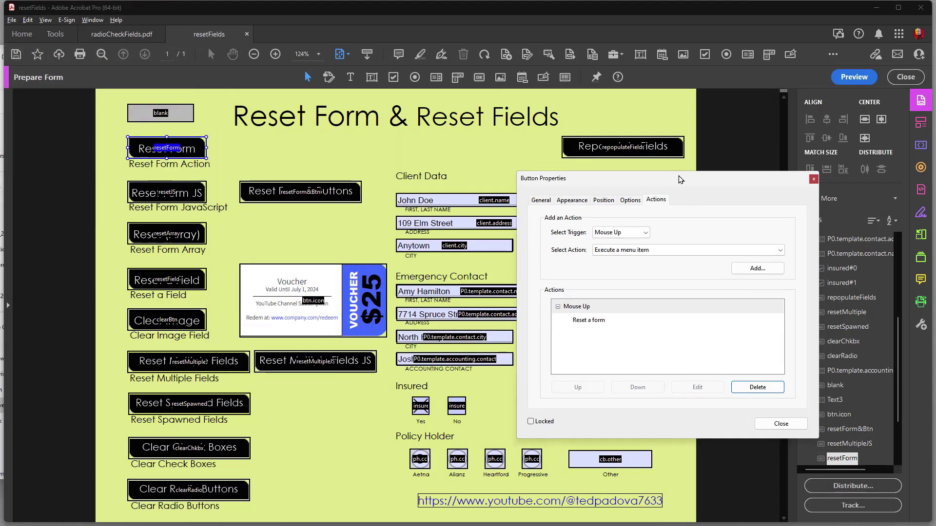
pyautogui.click(780, 423)
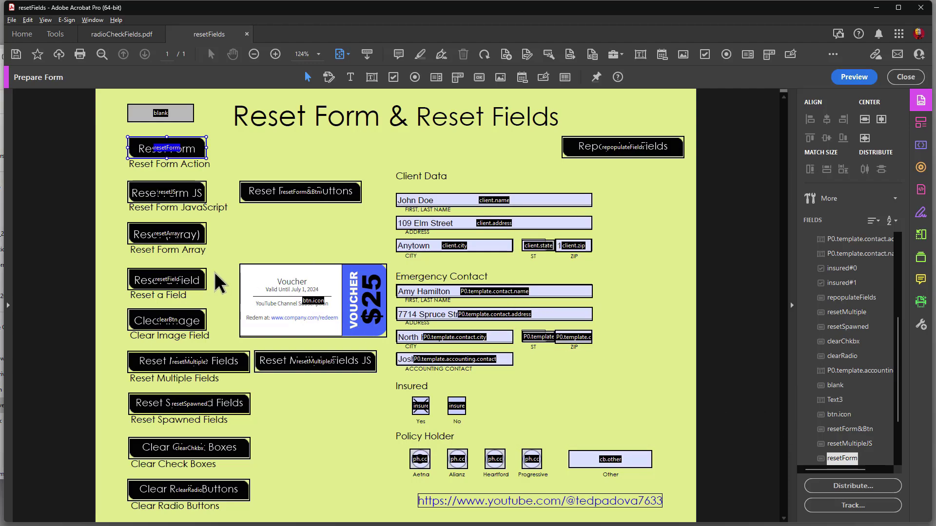
# - Preview the form, test the Reset Form JS button and repopulate the fields
pyautogui.click(859, 79)
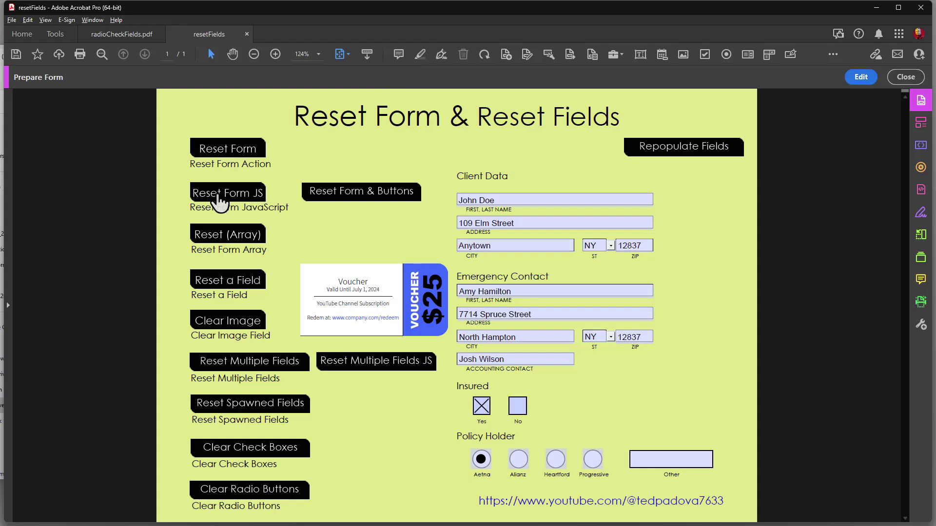
pyautogui.click(246, 199)
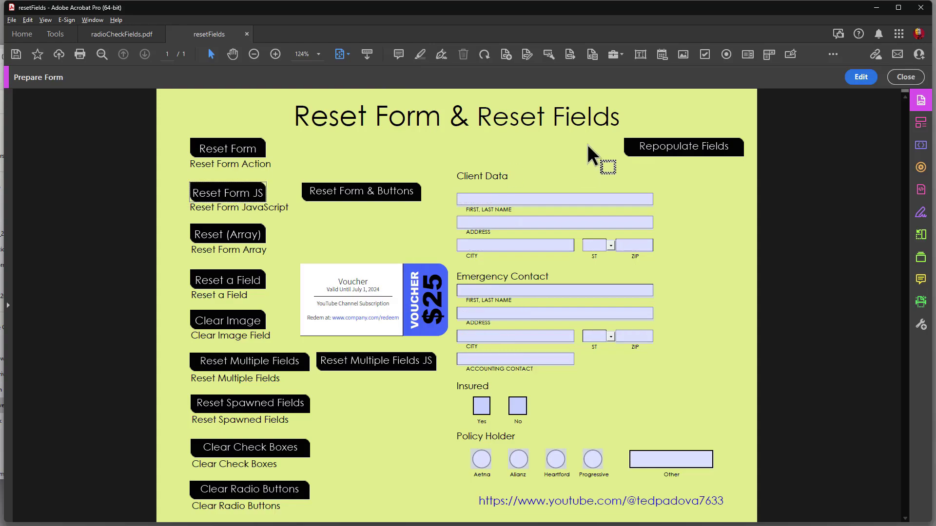
pyautogui.click(701, 157)
# - Examine the script in the Reset Form JS button's "Run a JavaScript" action without changing it
pyautogui.click(860, 77)
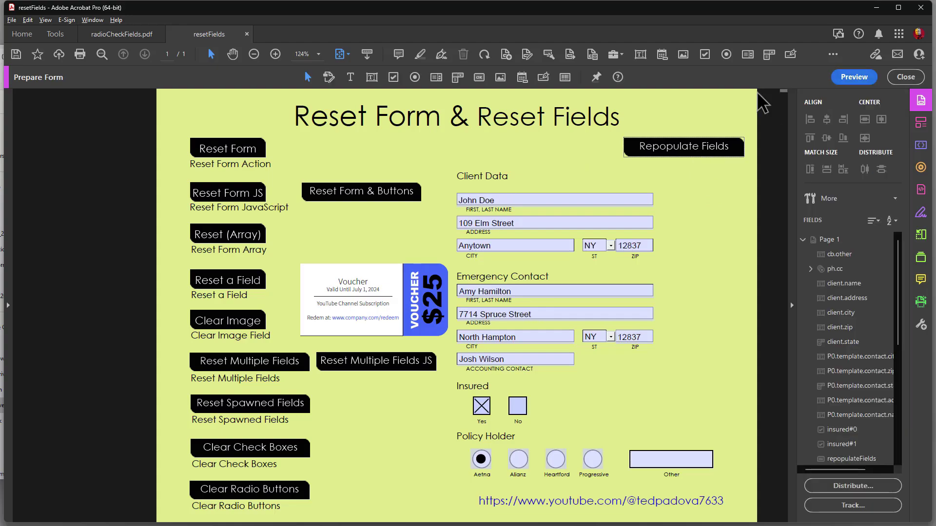
pyautogui.doubleClick(148, 194)
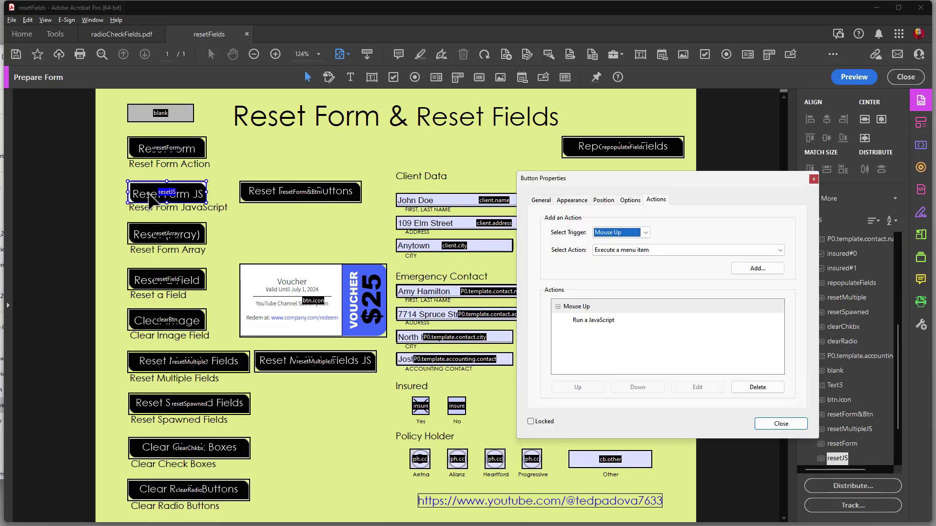
pyautogui.click(569, 323)
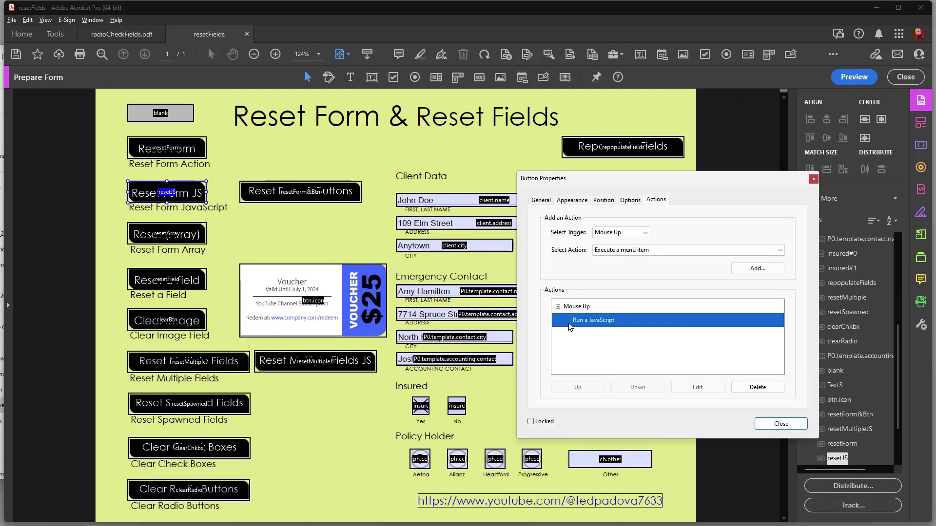
pyautogui.click(697, 387)
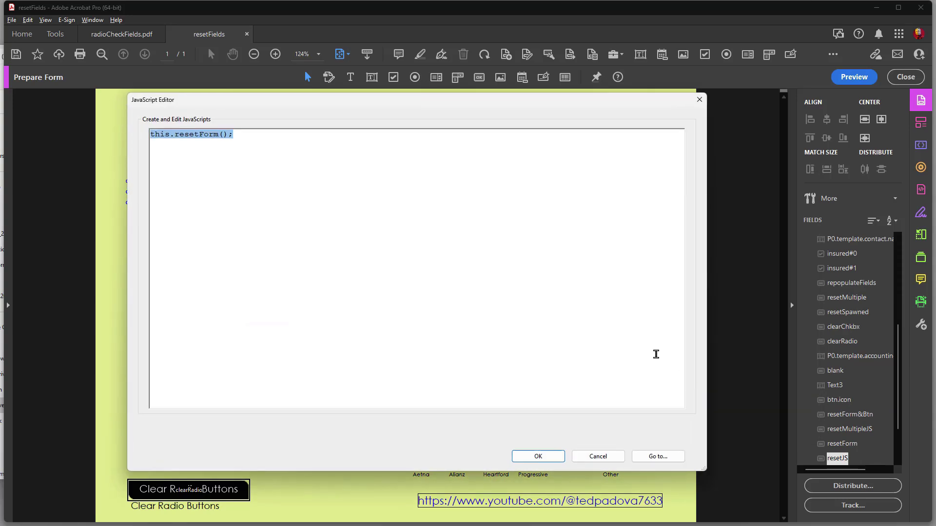
pyautogui.moveTo(313, 108); pyautogui.dragTo(607, 210)
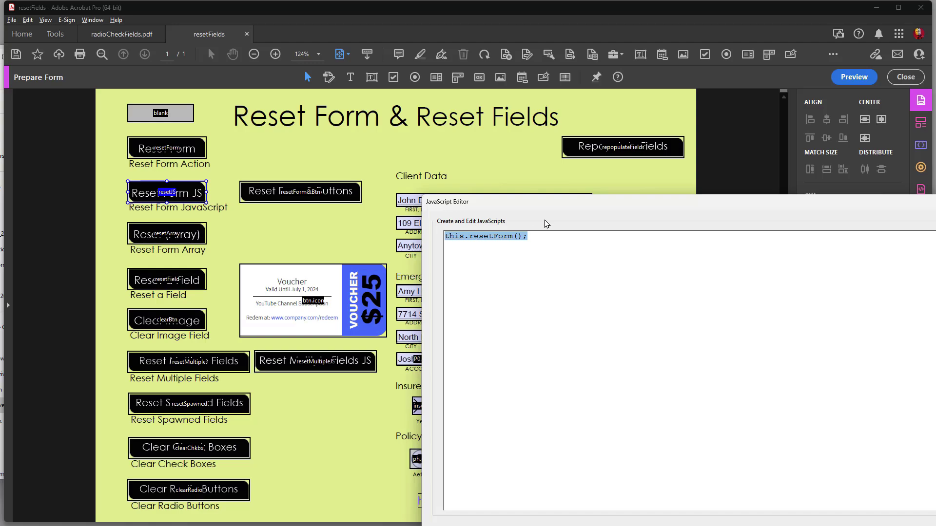
pyautogui.moveTo(537, 206); pyautogui.dragTo(395, 92)
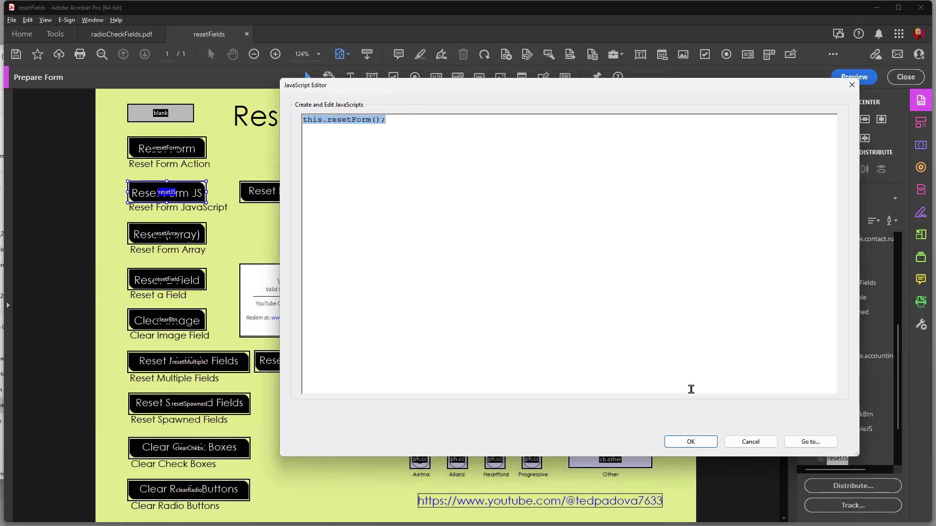
pyautogui.click(752, 447)
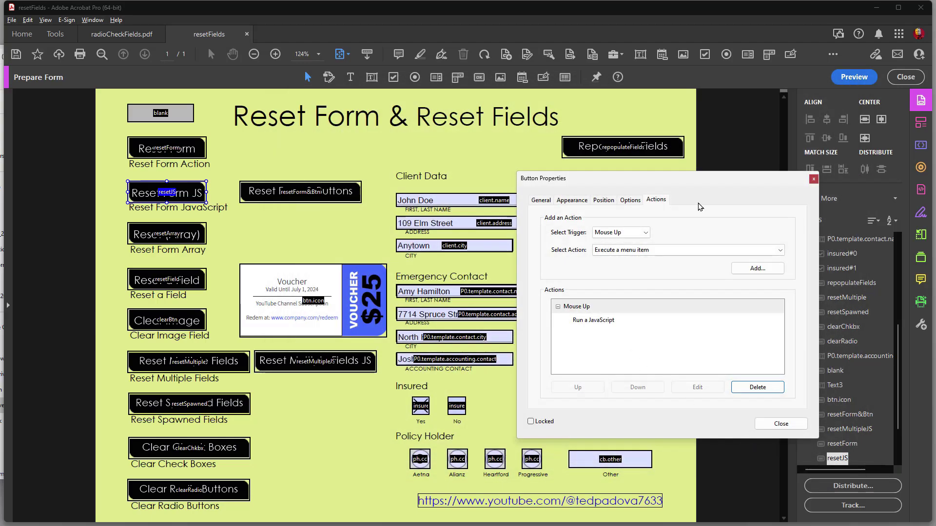
# - Preview the form, test the Reset (Array) button and repopulate the fields
pyautogui.click(854, 76)
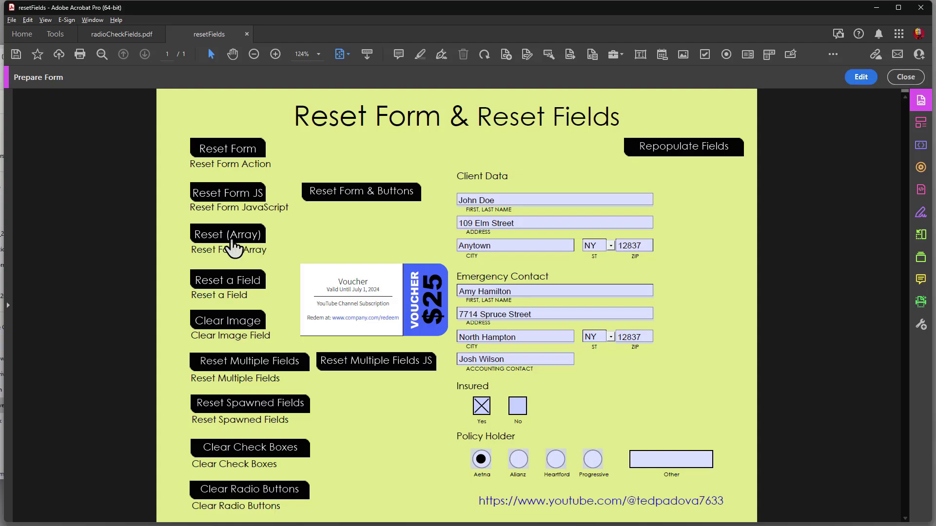
pyautogui.click(223, 240)
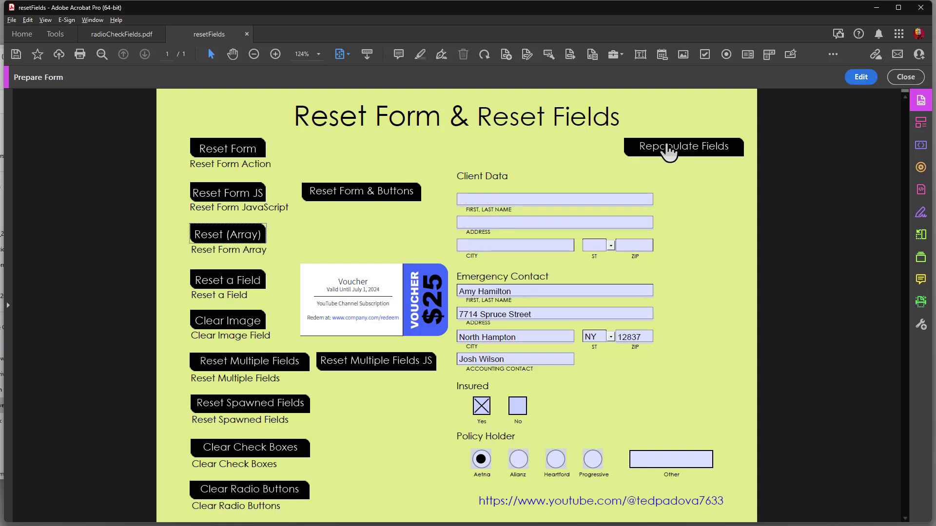
pyautogui.click(676, 148)
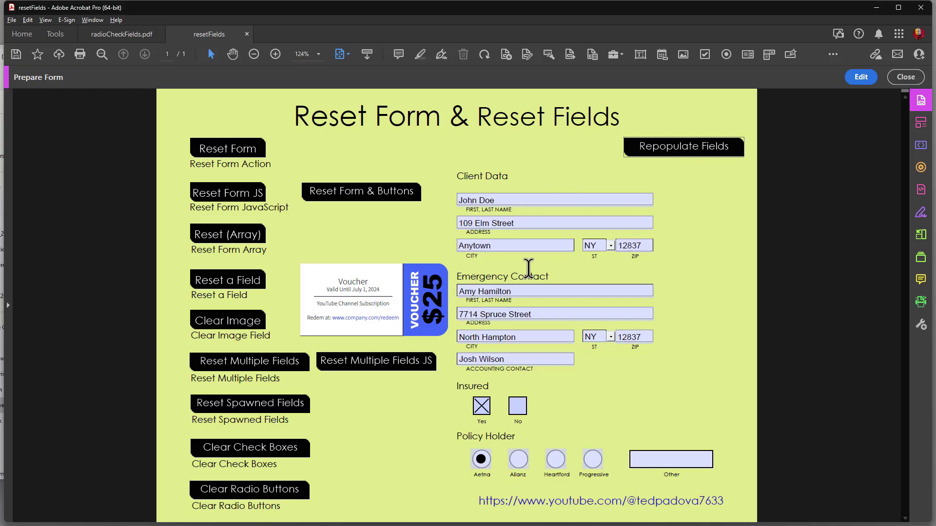
# - Examine the Reset (Array) button's JavaScript, especially the "client" field name it targets, and leave the script unchanged
pyautogui.click(858, 78)
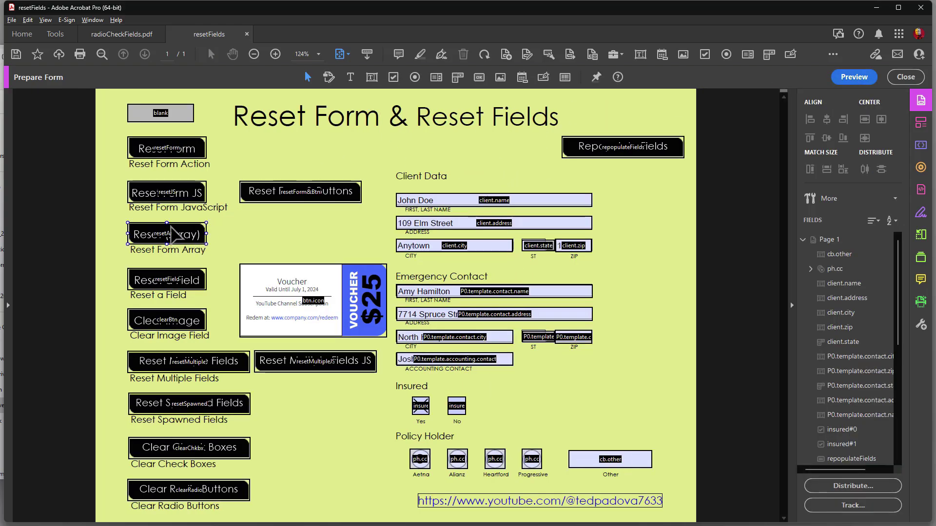
pyautogui.doubleClick(171, 236)
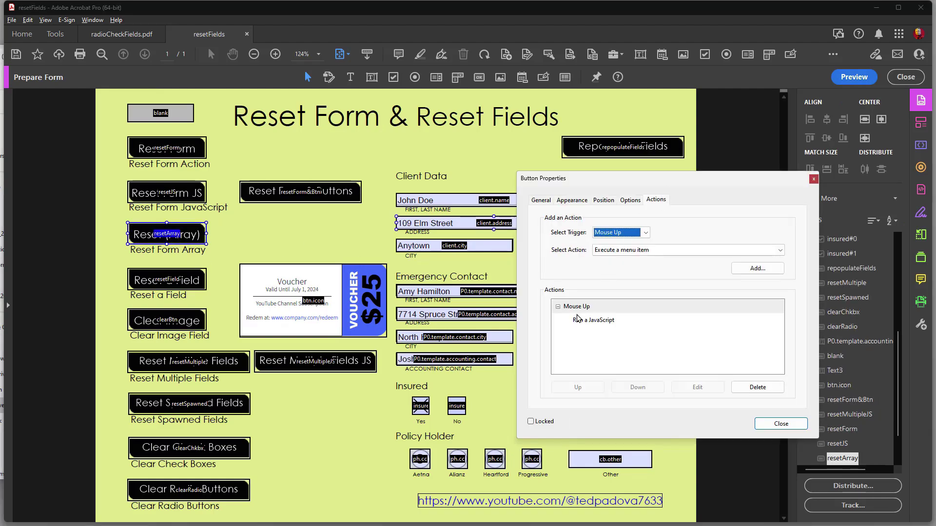
pyautogui.click(593, 320)
pyautogui.click(716, 391)
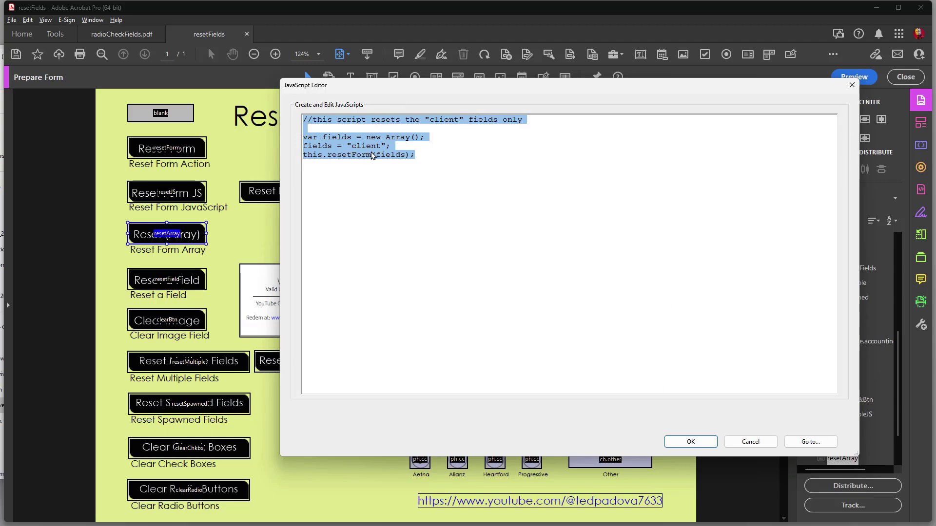
pyautogui.moveTo(407, 96); pyautogui.dragTo(587, 174)
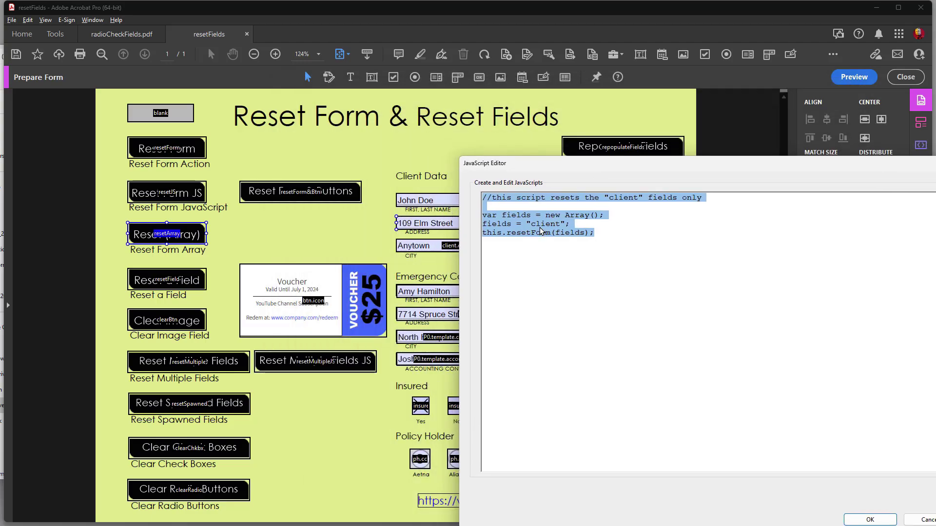
pyautogui.moveTo(528, 166); pyautogui.dragTo(665, 159)
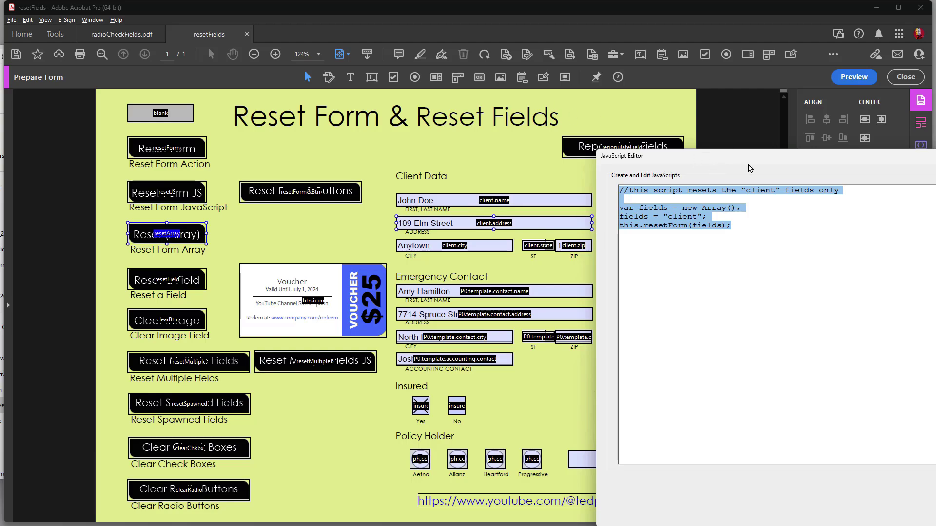
pyautogui.moveTo(683, 159); pyautogui.dragTo(427, 85)
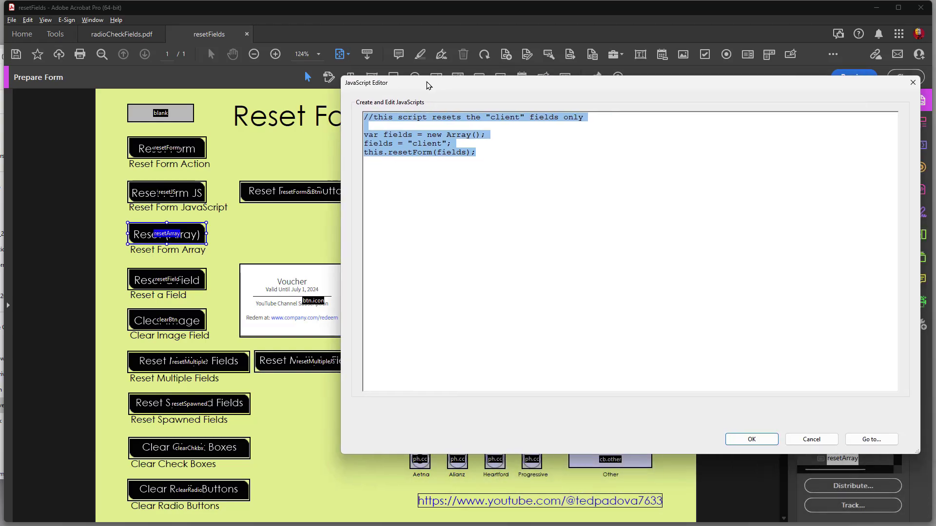
pyautogui.click(422, 145)
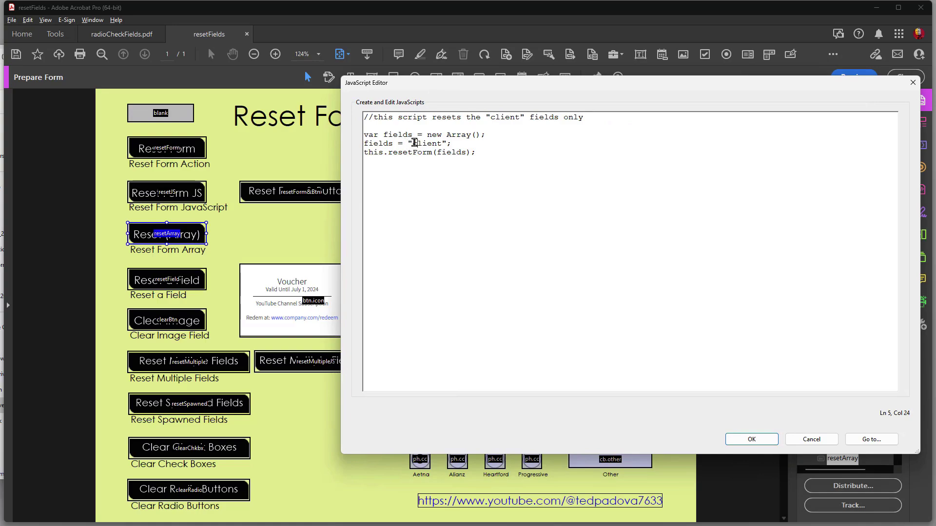
pyautogui.moveTo(412, 144); pyautogui.dragTo(445, 144)
pyautogui.click(806, 441)
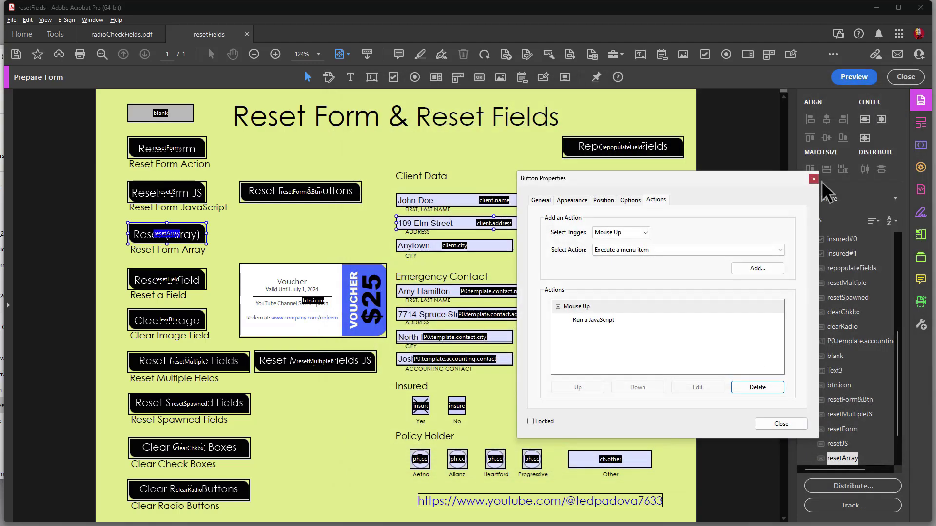
# - Preview the form and clear the client's City field with the Reset a Field button
pyautogui.click(845, 76)
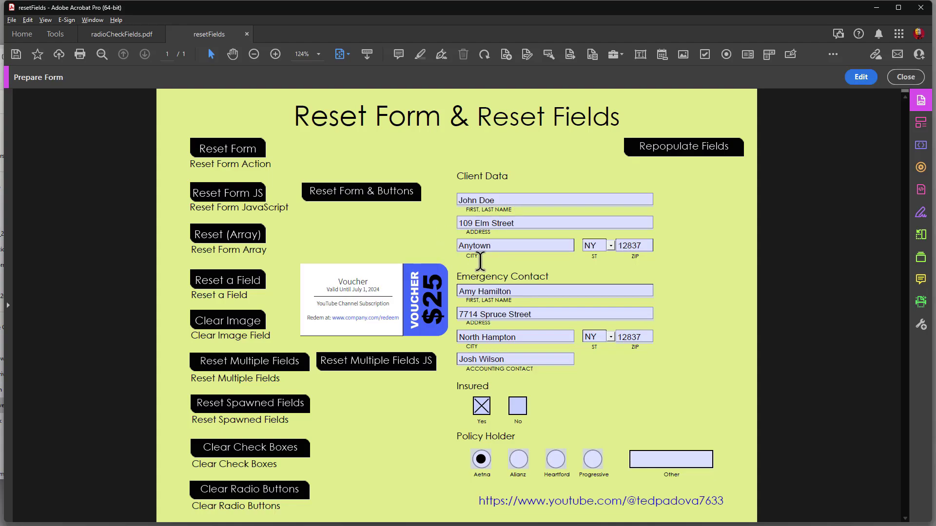
pyautogui.click(465, 248)
pyautogui.click(225, 290)
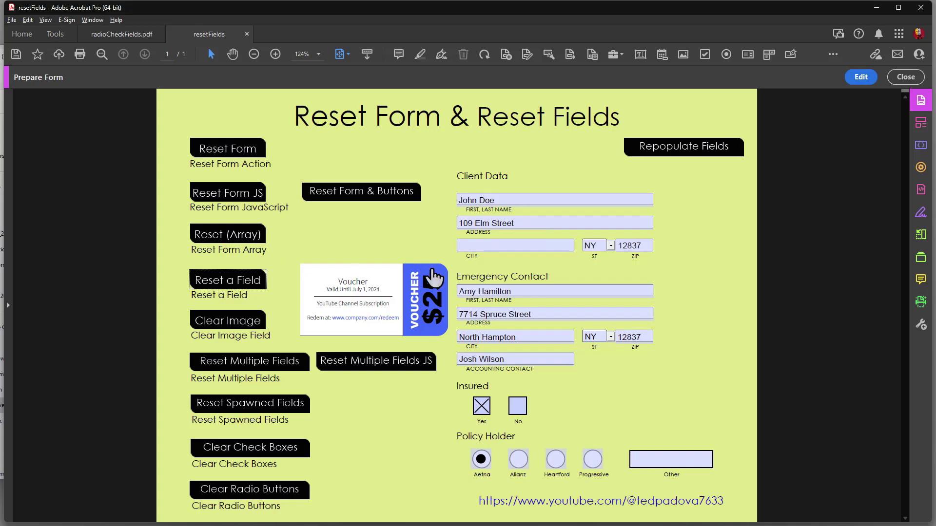
# - Repopulate the form fields and examine the Reset a Field button's JavaScript alongside the "client.city" field it targets
pyautogui.click(685, 157)
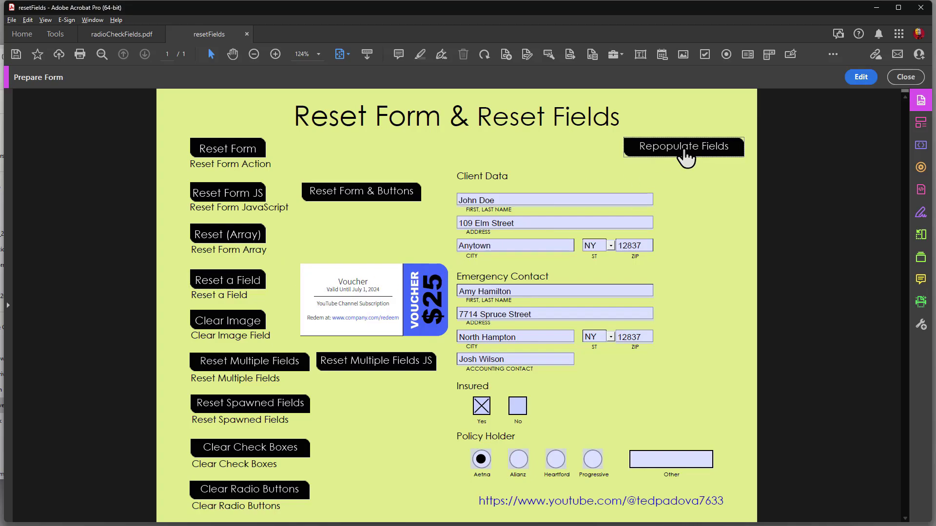
pyautogui.click(861, 77)
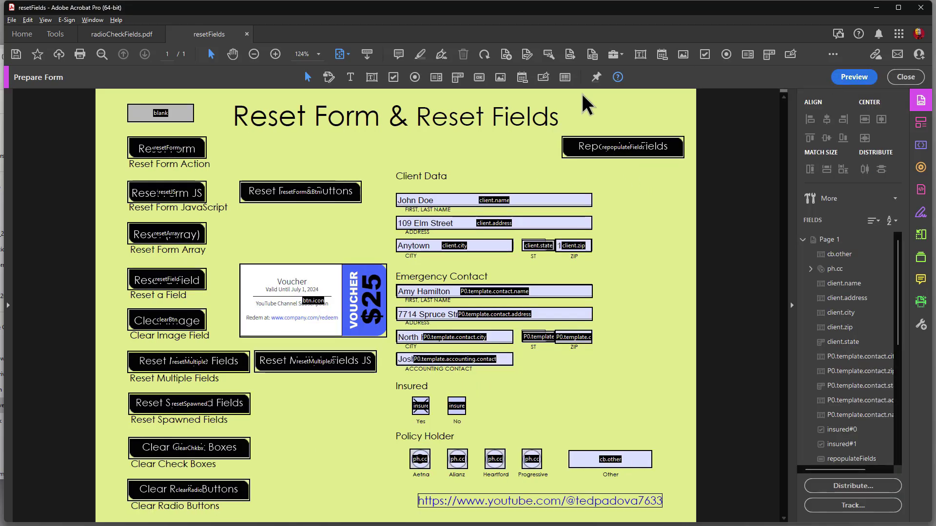
pyautogui.doubleClick(164, 273)
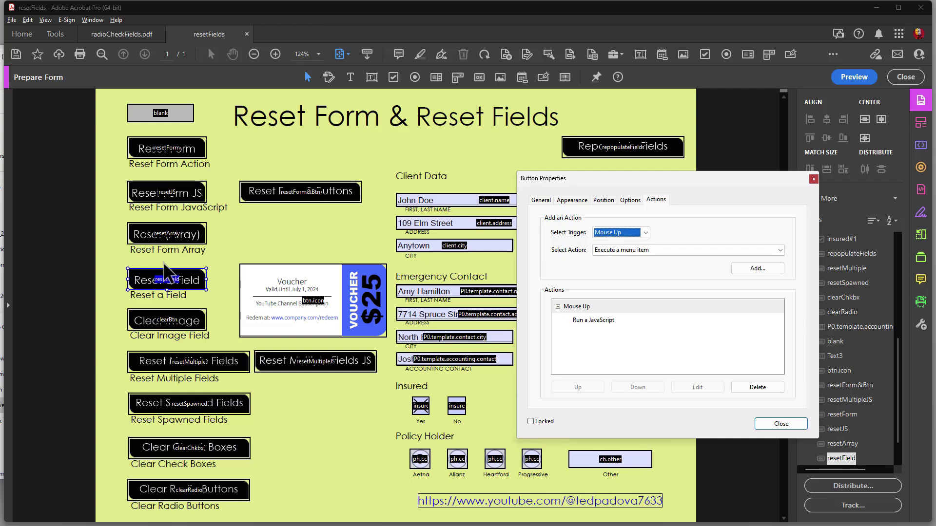
pyautogui.click(610, 321)
pyautogui.click(696, 387)
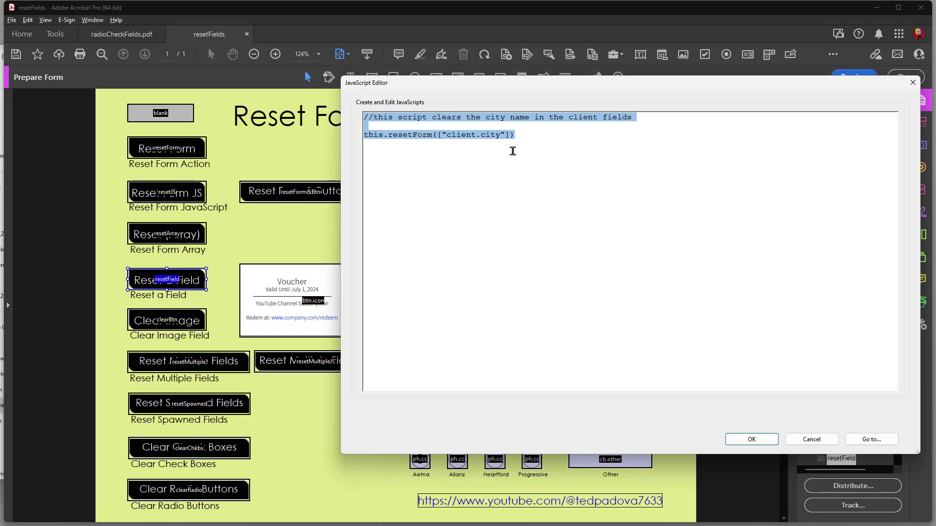
pyautogui.moveTo(520, 85); pyautogui.dragTo(442, 323)
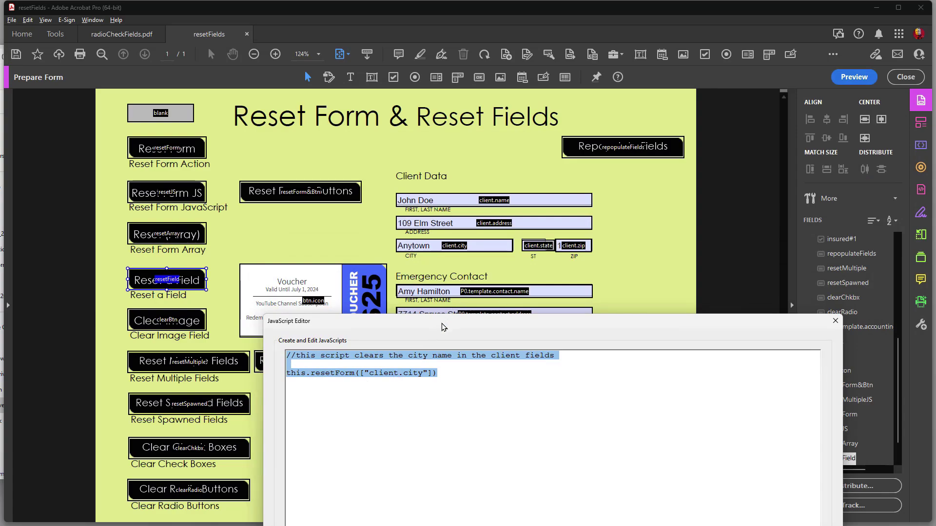
pyautogui.moveTo(428, 331); pyautogui.dragTo(496, 91)
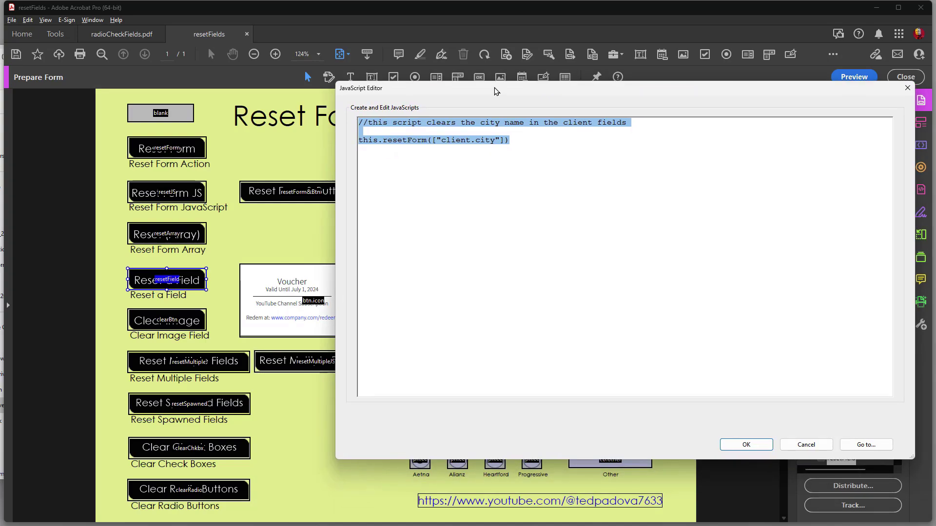
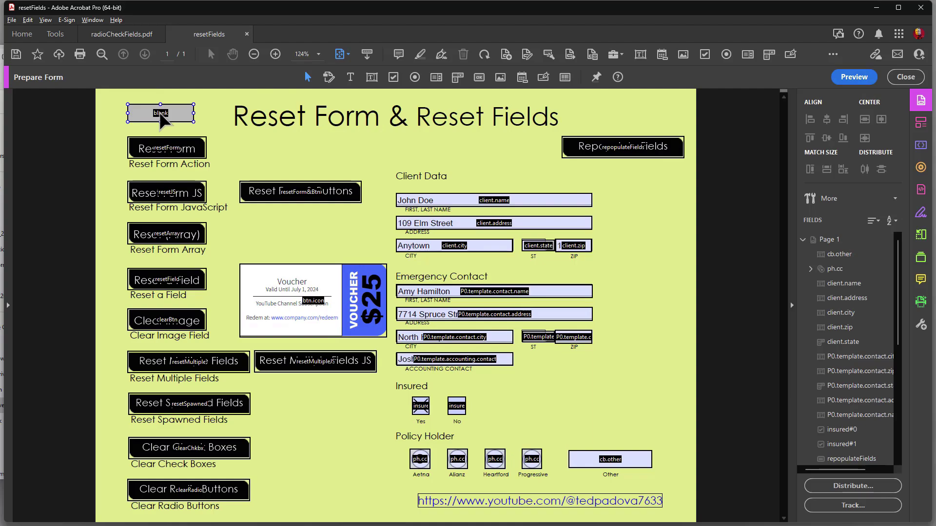
pyautogui.click(171, 133)
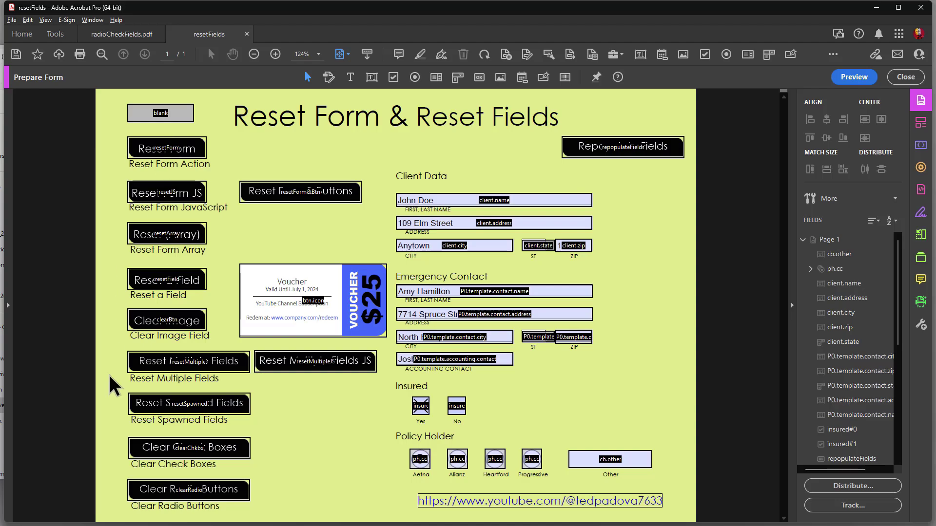
pyautogui.click(170, 118)
pyautogui.click(224, 277)
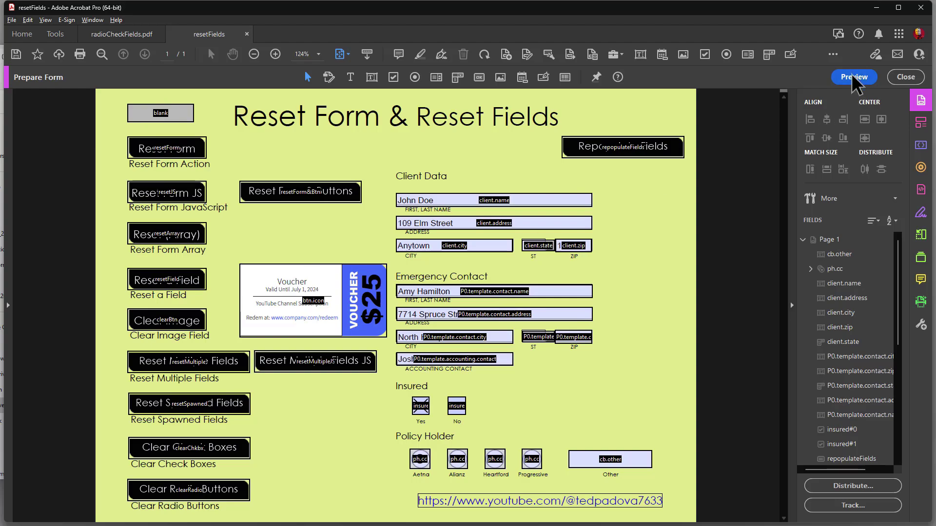
# - Examine the Clear Image button's JavaScript, especially how it uses the "btn.icon" and "blank" fields, without changing it
pyautogui.click(166, 324)
pyautogui.doubleClick(166, 323)
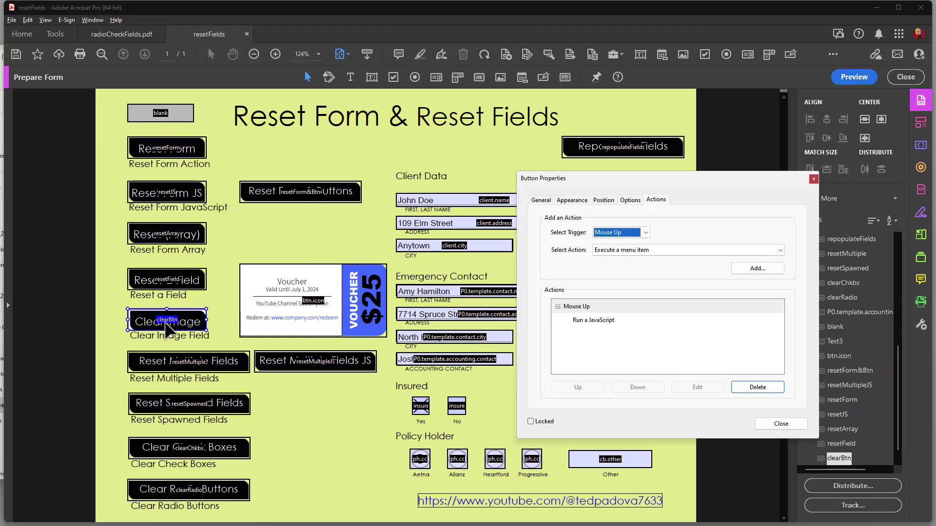
pyautogui.click(587, 322)
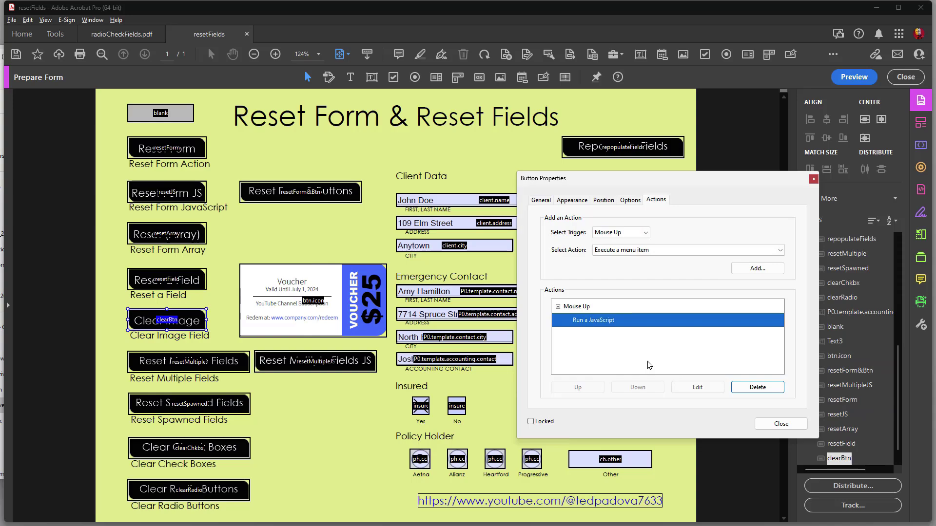
pyautogui.click(696, 387)
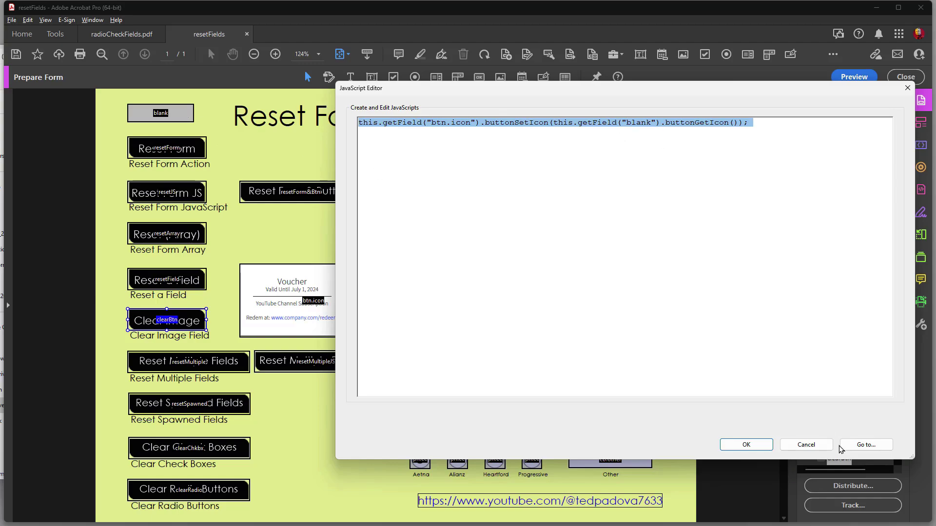
pyautogui.click(803, 445)
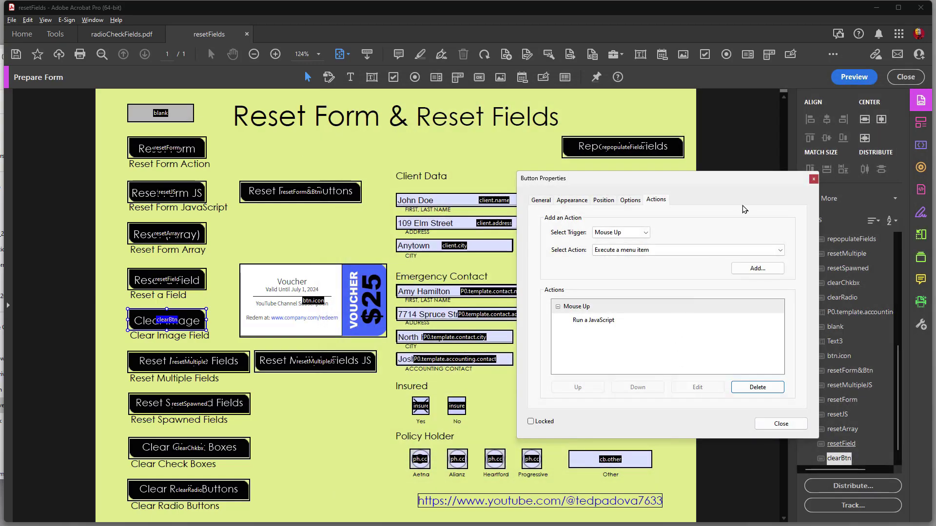
# - Preview the form, test the Reset Multiple Fields button and repopulate the fields
pyautogui.click(853, 77)
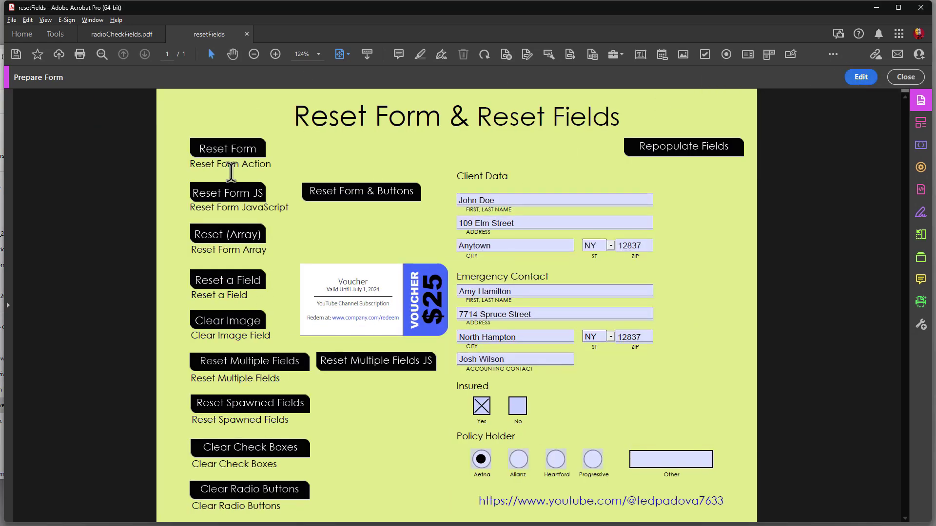
pyautogui.click(272, 376)
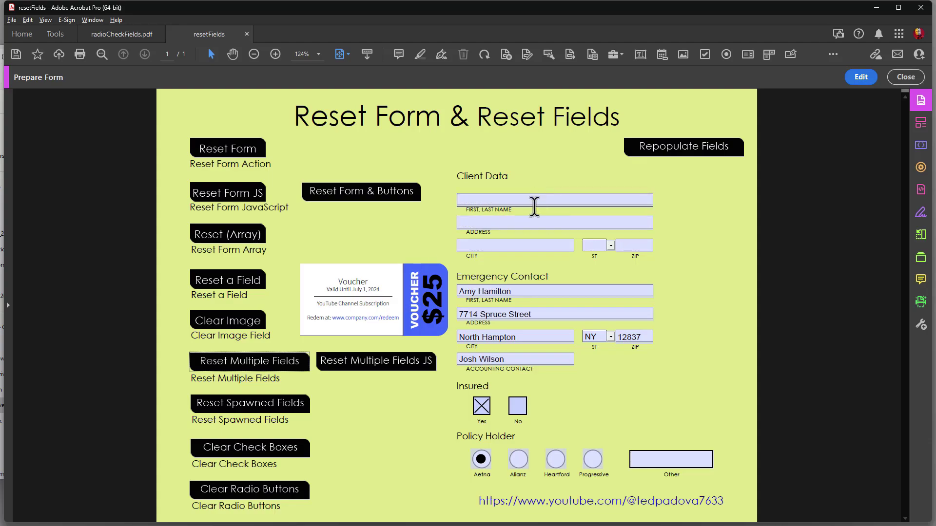
pyautogui.click(668, 150)
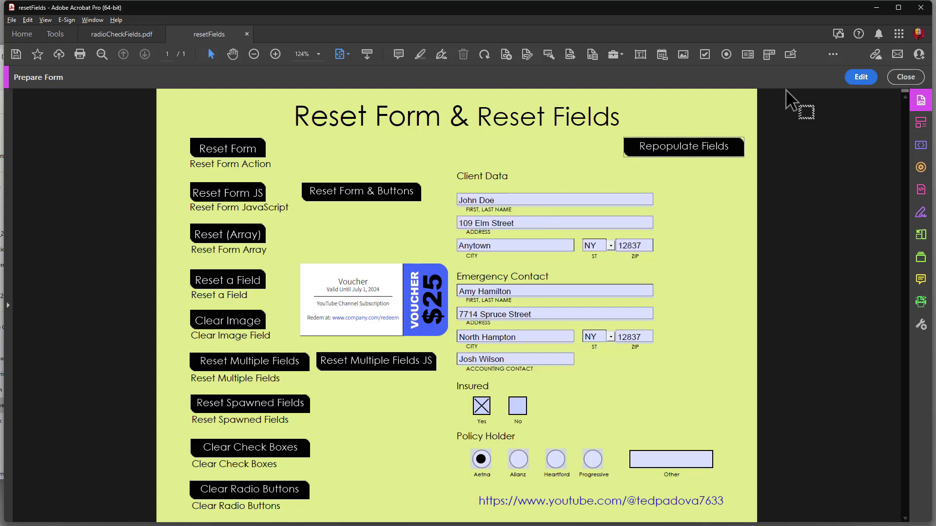
# - Examine which fields are selected in the Reset Multiple Fields button's "Reset a form" action, keeping the selection unchanged
pyautogui.click(864, 74)
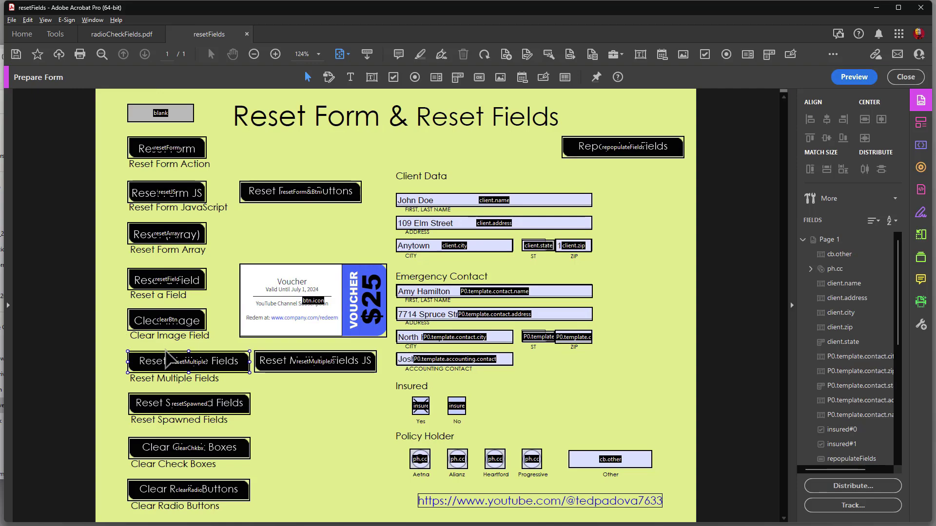
pyautogui.click(166, 362)
pyautogui.doubleClick(168, 367)
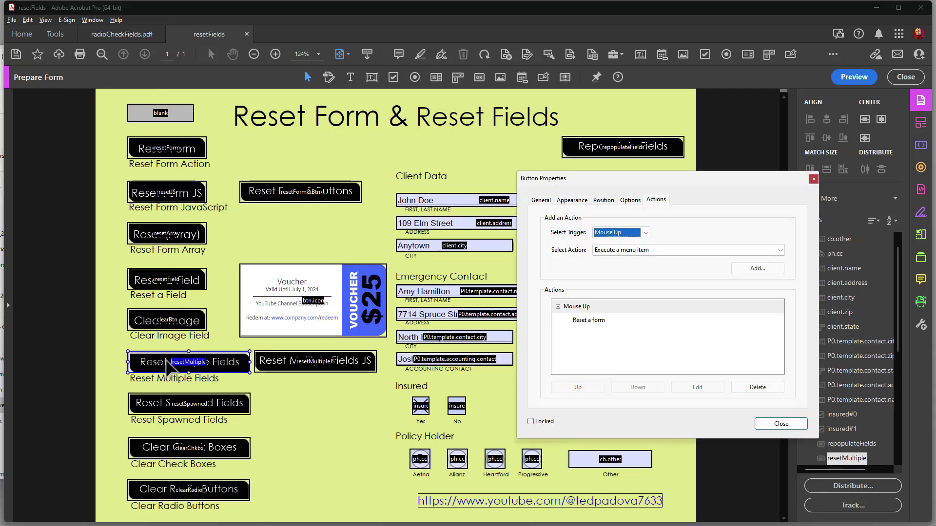
pyautogui.click(587, 321)
pyautogui.click(697, 387)
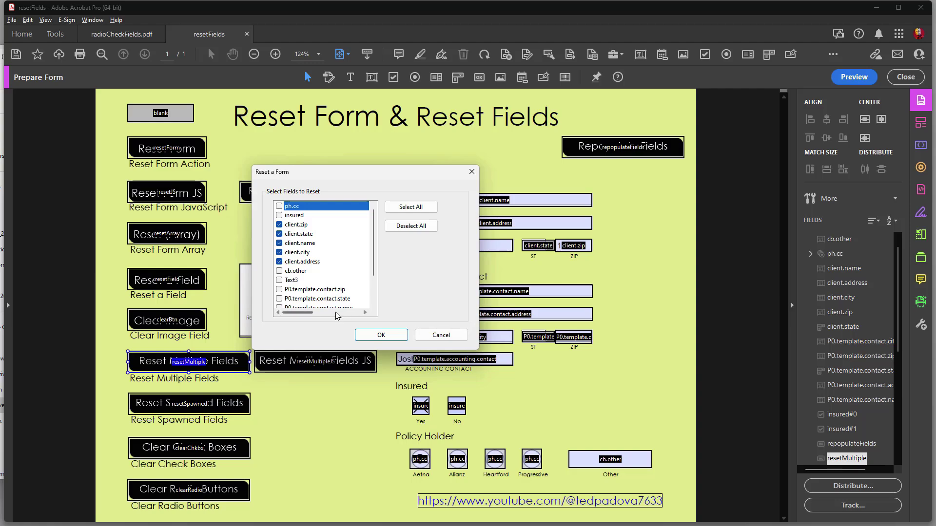
pyautogui.click(384, 337)
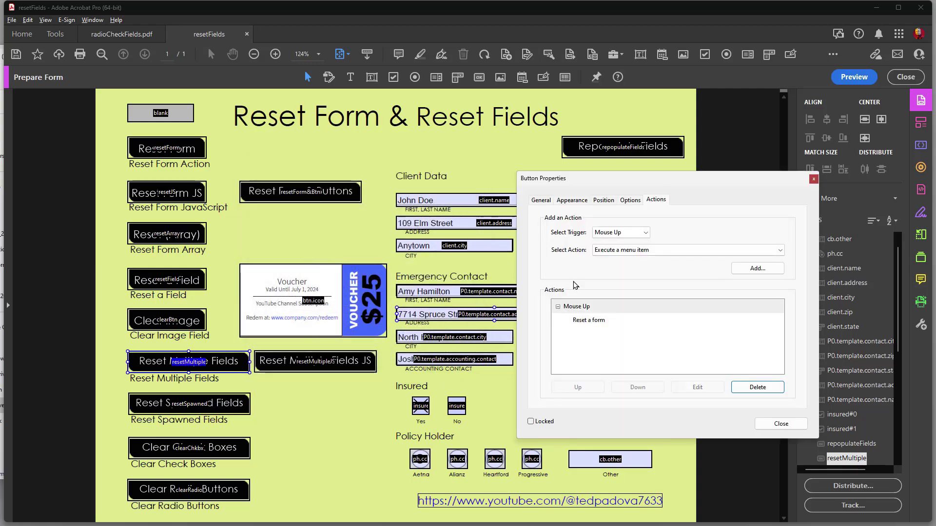
pyautogui.click(813, 179)
# - Preview the form and clear the Client Data fields with the Reset Multiple Fields JS button
pyautogui.click(848, 78)
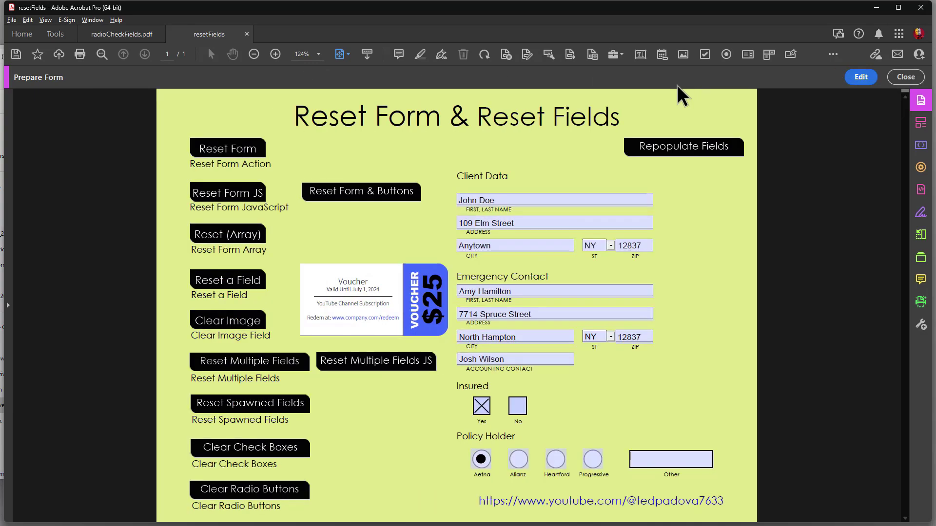
pyautogui.click(337, 366)
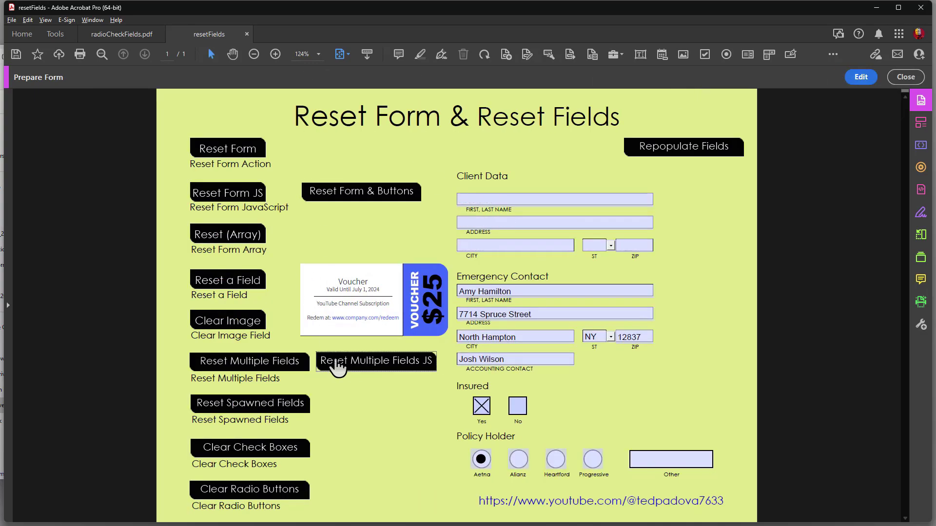
# - Examine the Reset Multiple Fields JS button's JavaScript against the field names sharing the "client" root, and leave the script unchanged
pyautogui.click(864, 77)
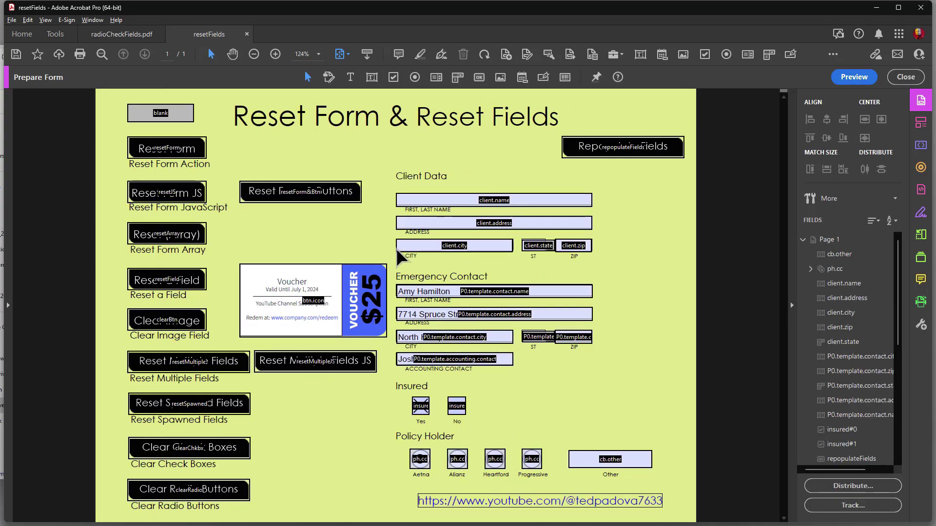
pyautogui.click(282, 364)
pyautogui.doubleClick(283, 364)
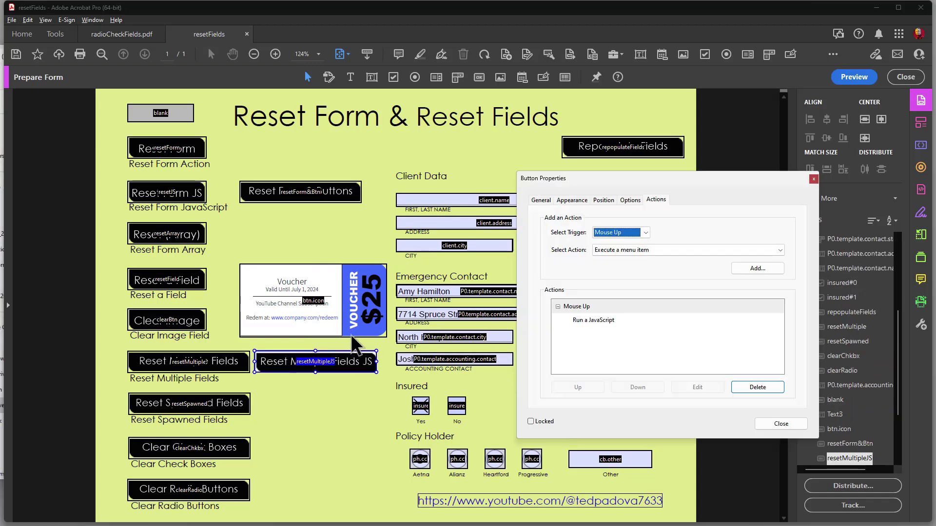
pyautogui.click(575, 322)
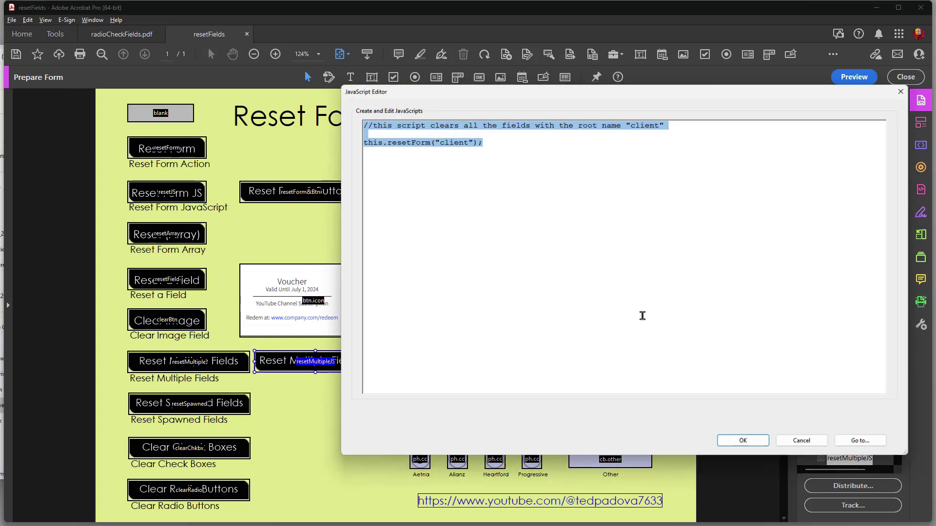
pyautogui.click(698, 387)
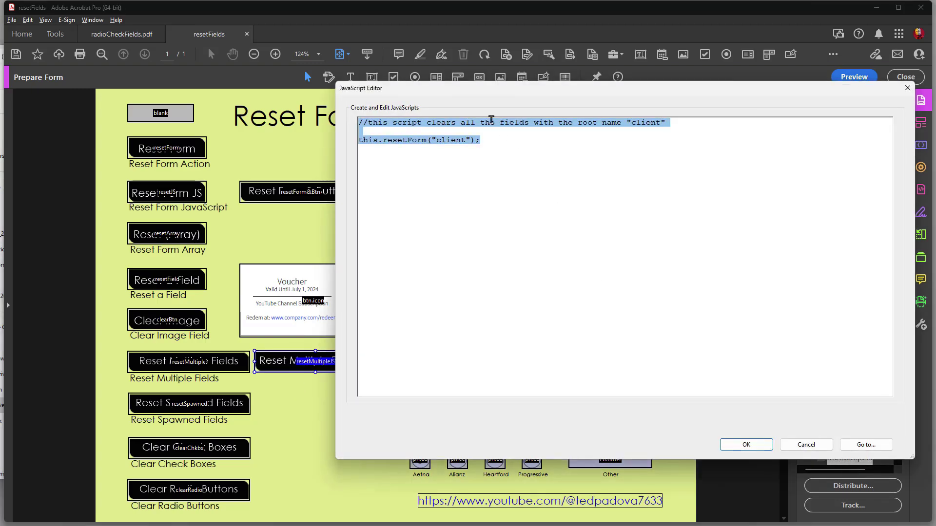
pyautogui.moveTo(464, 89); pyautogui.dragTo(367, 318)
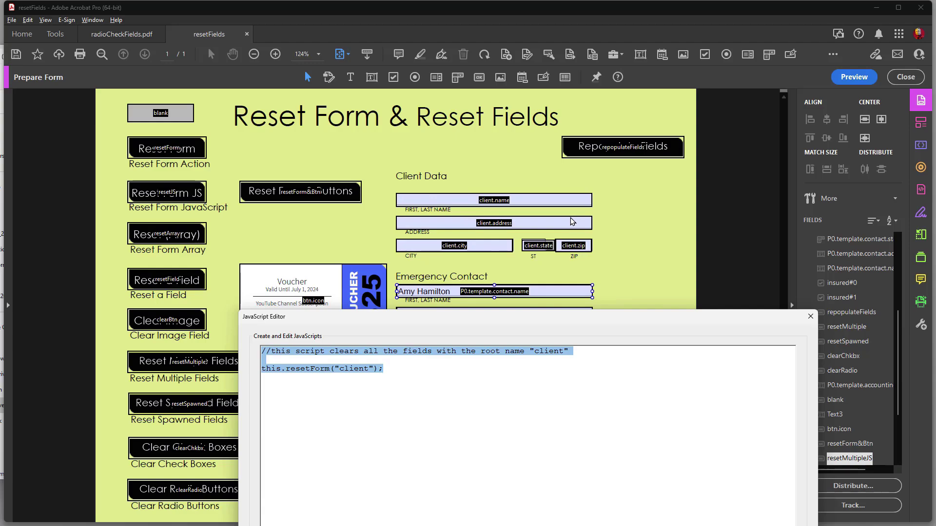
pyautogui.moveTo(399, 324); pyautogui.dragTo(591, 109)
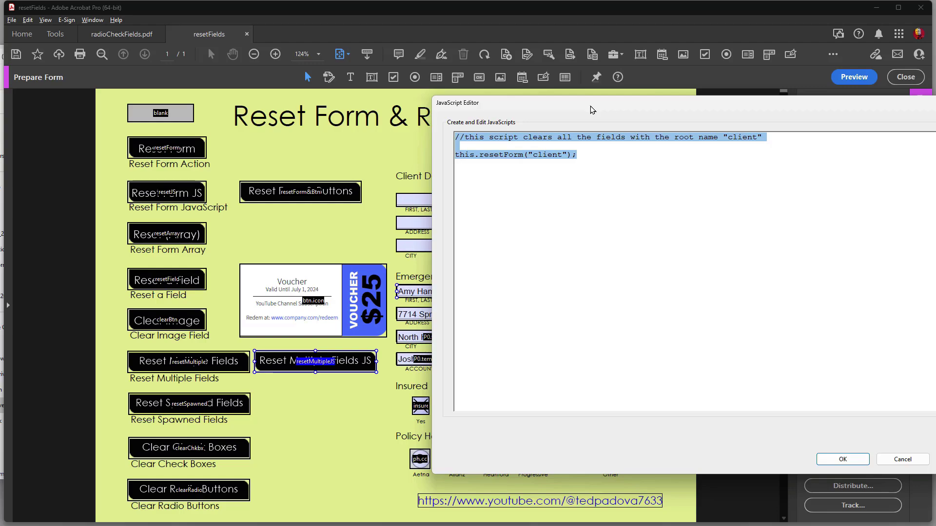
pyautogui.moveTo(635, 106); pyautogui.dragTo(593, 161)
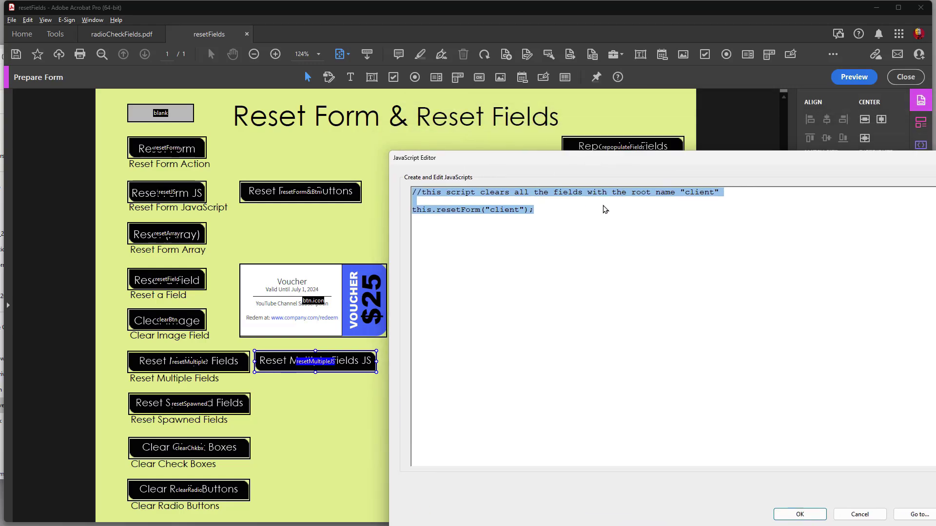
pyautogui.click(859, 514)
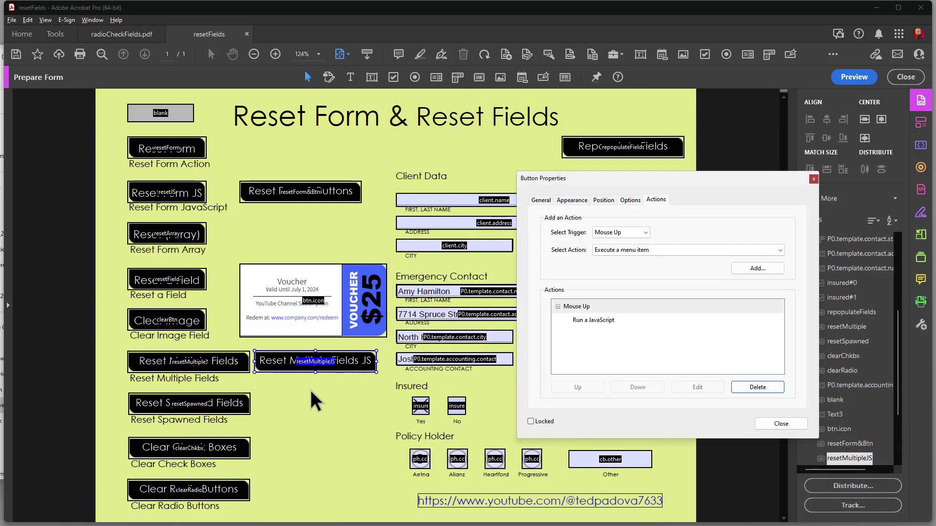
pyautogui.click(814, 180)
# - Preview the form, test the Reset Spawned Fields button and repopulate the fields
pyautogui.click(854, 78)
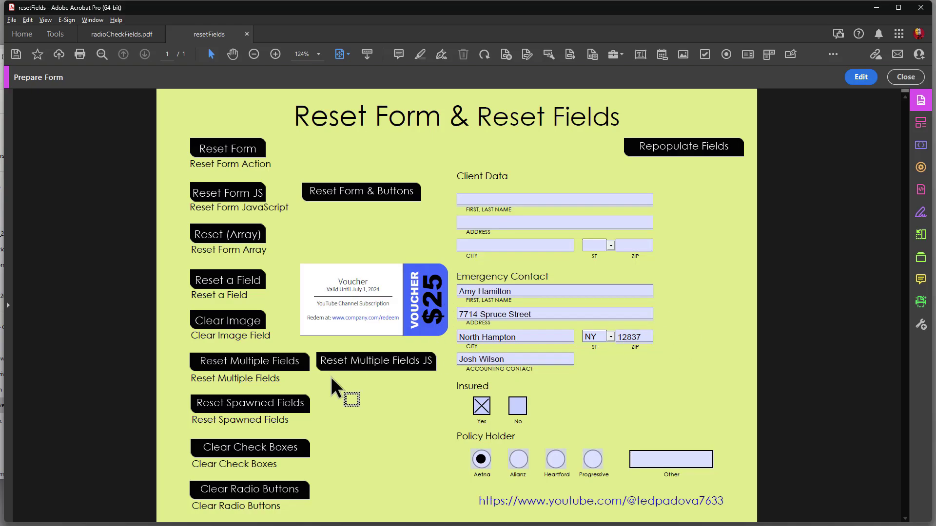
pyautogui.click(257, 405)
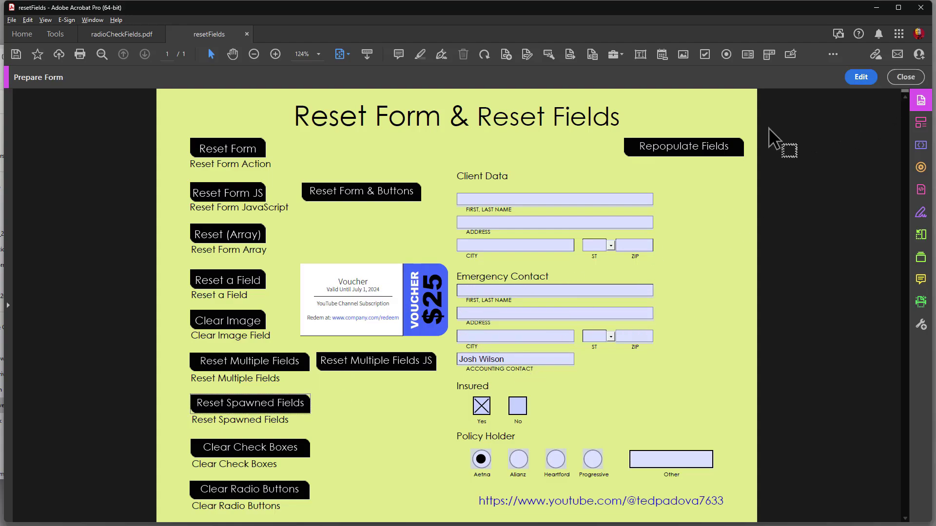
pyautogui.click(718, 150)
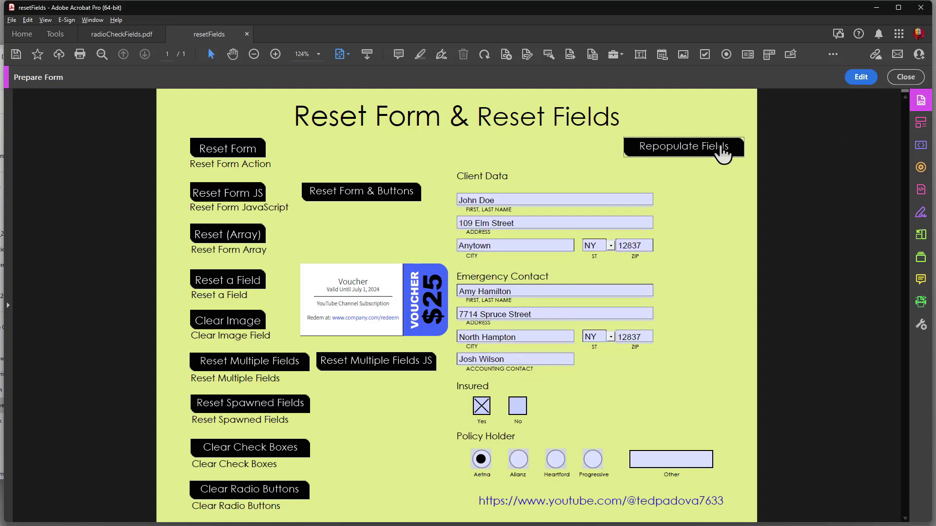
# - Examine the Reset Spawned Fields button's JavaScript against the Emergency Contact field names, and leave the script unchanged
pyautogui.click(861, 78)
pyautogui.doubleClick(207, 408)
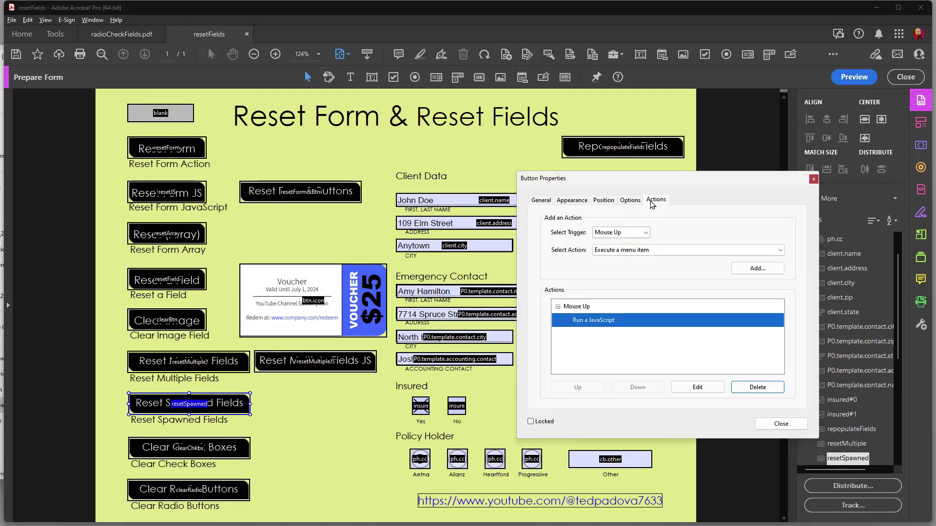
pyautogui.moveTo(655, 178); pyautogui.dragTo(761, 204)
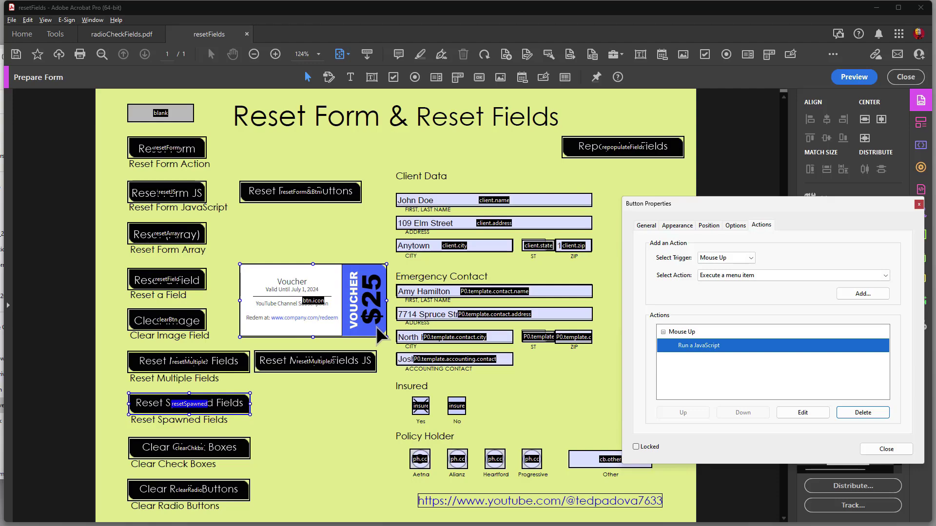
pyautogui.click(802, 414)
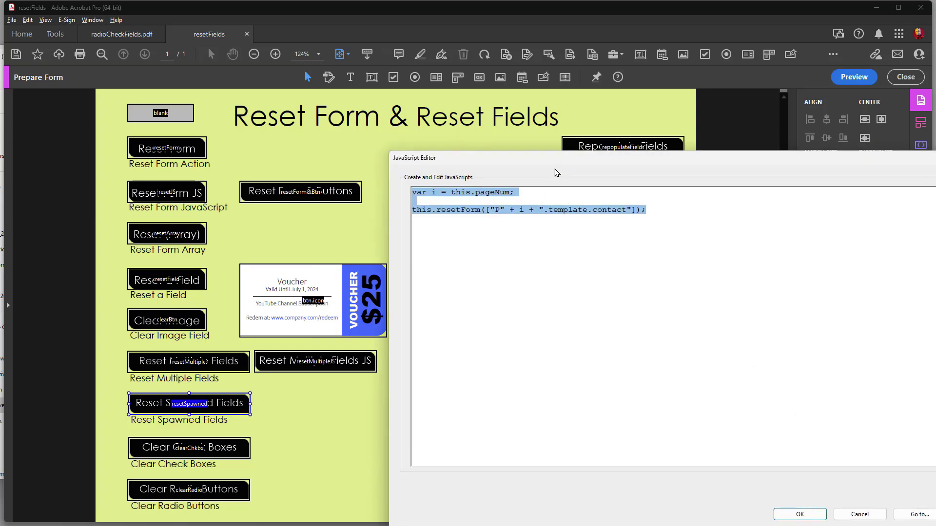
pyautogui.moveTo(555, 174); pyautogui.dragTo(758, 220)
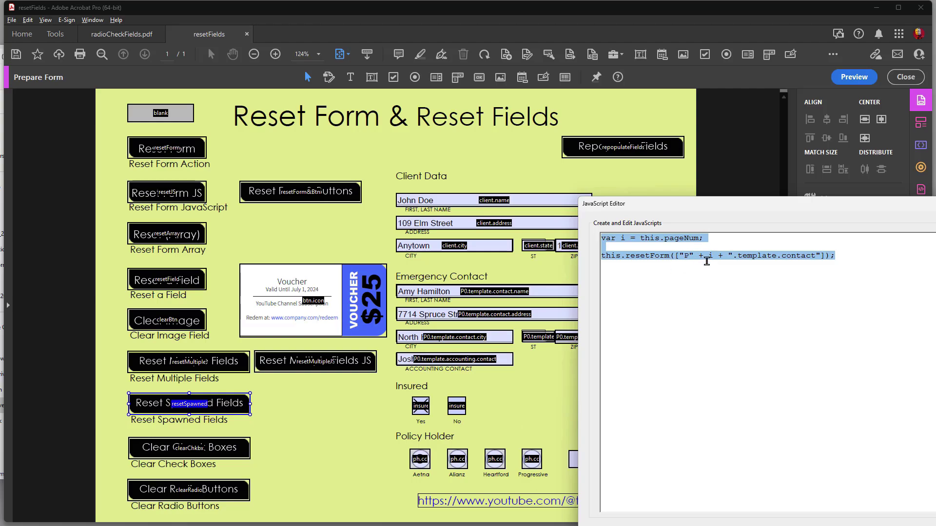
pyautogui.moveTo(779, 210); pyautogui.dragTo(772, 138)
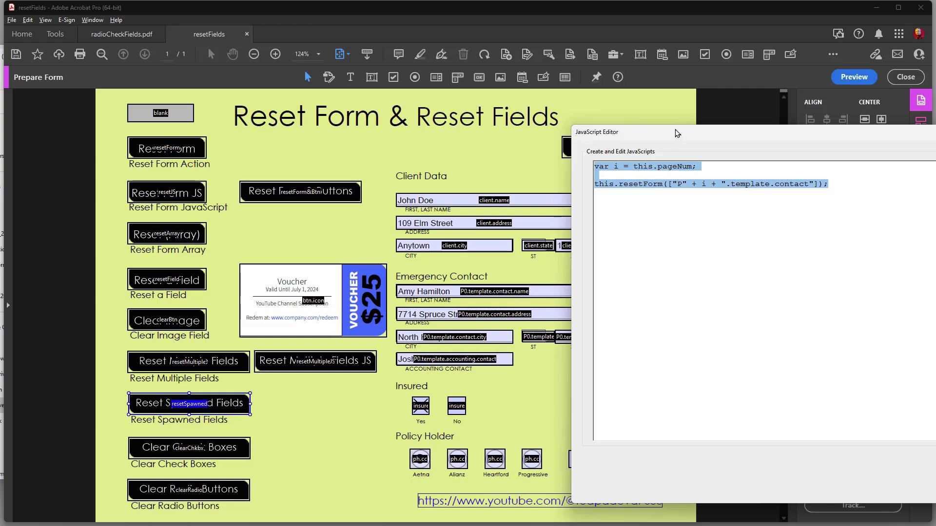
pyautogui.moveTo(675, 133); pyautogui.dragTo(390, 43)
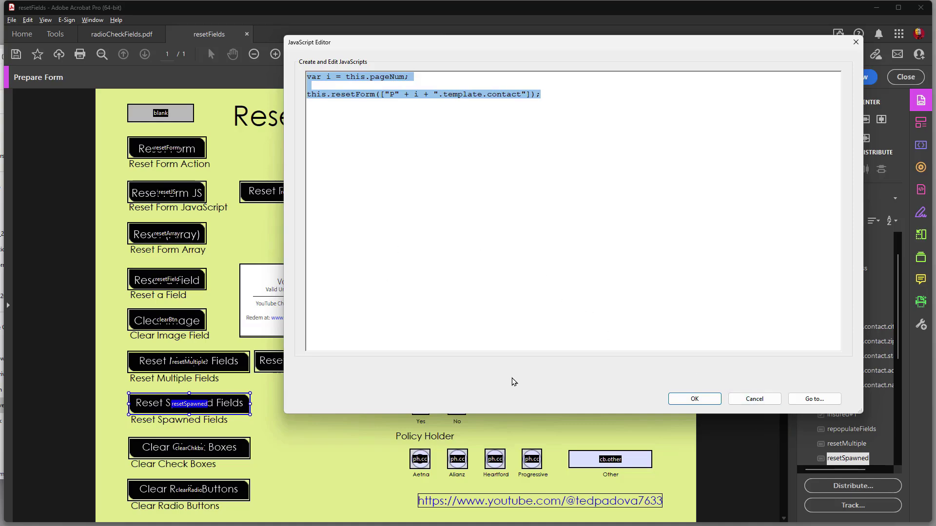
pyautogui.click(754, 402)
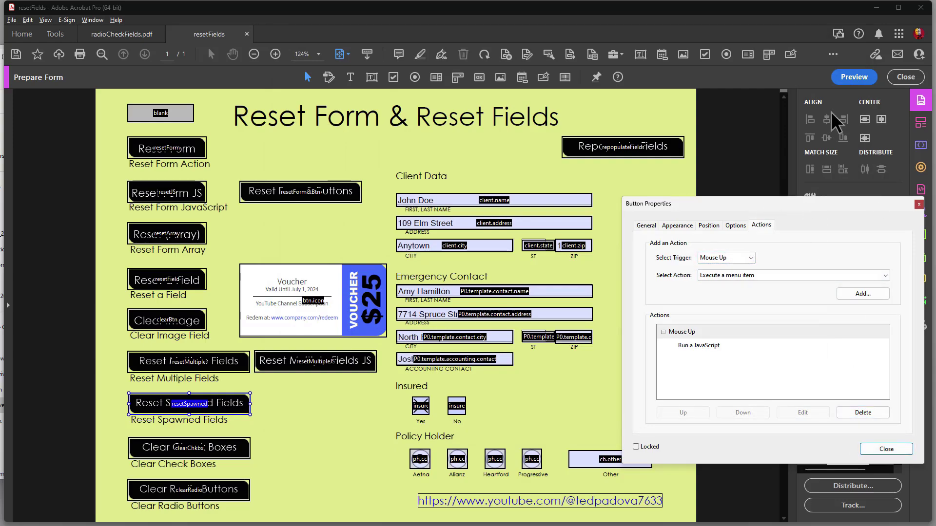
# - Preview the form, test the Clear Check Boxes button on the Insured boxes and repopulate the fields
pyautogui.click(854, 77)
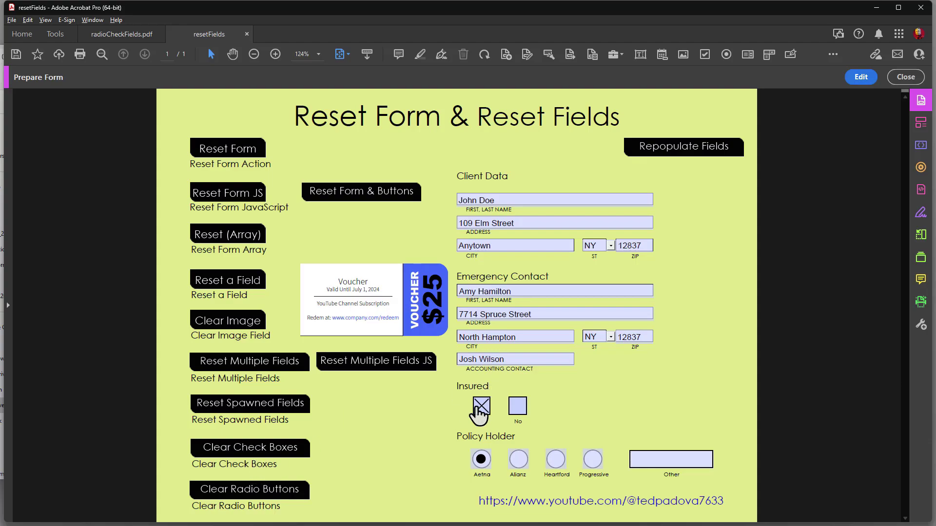
pyautogui.click(271, 452)
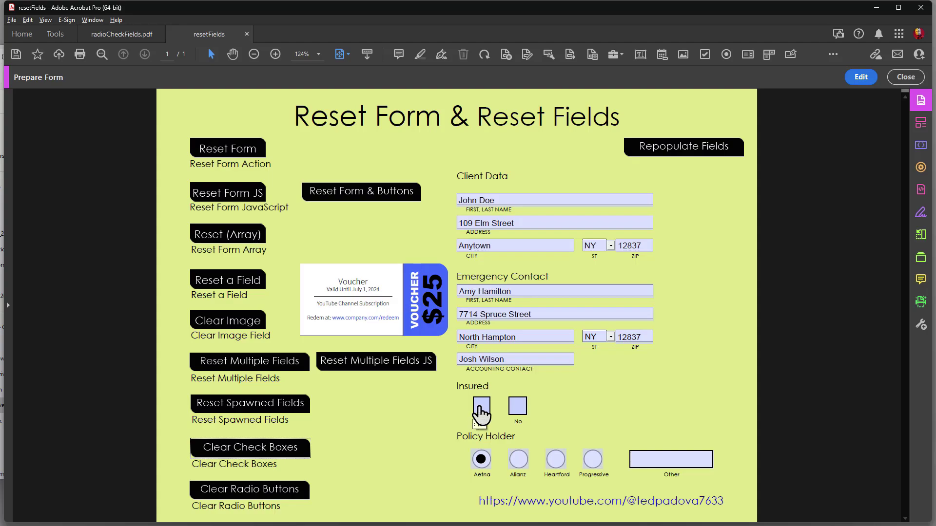
pyautogui.click(692, 151)
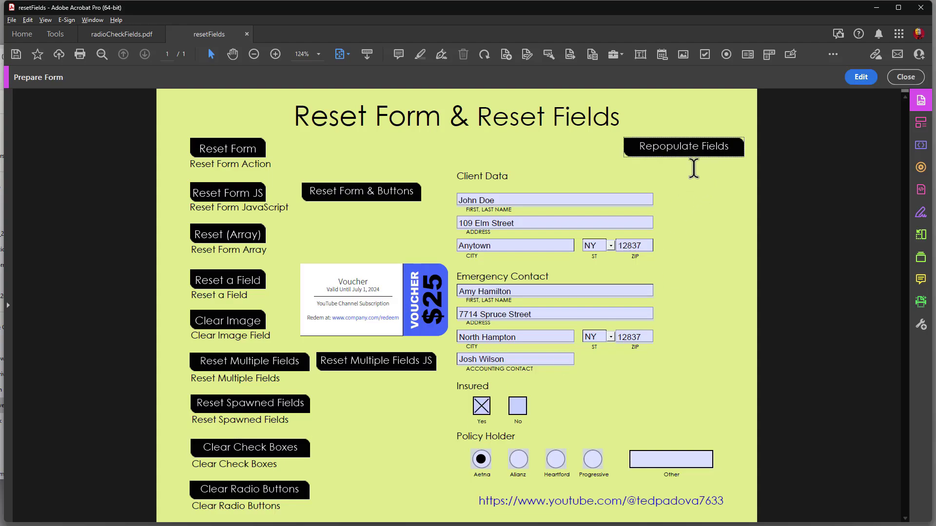
# - Examine the JavaScript in the Clear Check Boxes button's Mouse Up action and close its properties without changing the script
pyautogui.click(861, 77)
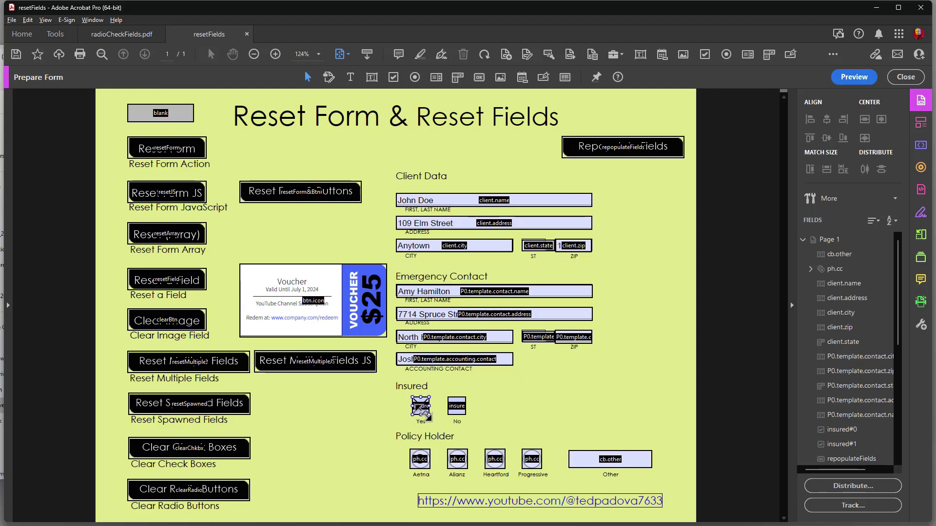
pyautogui.click(358, 388)
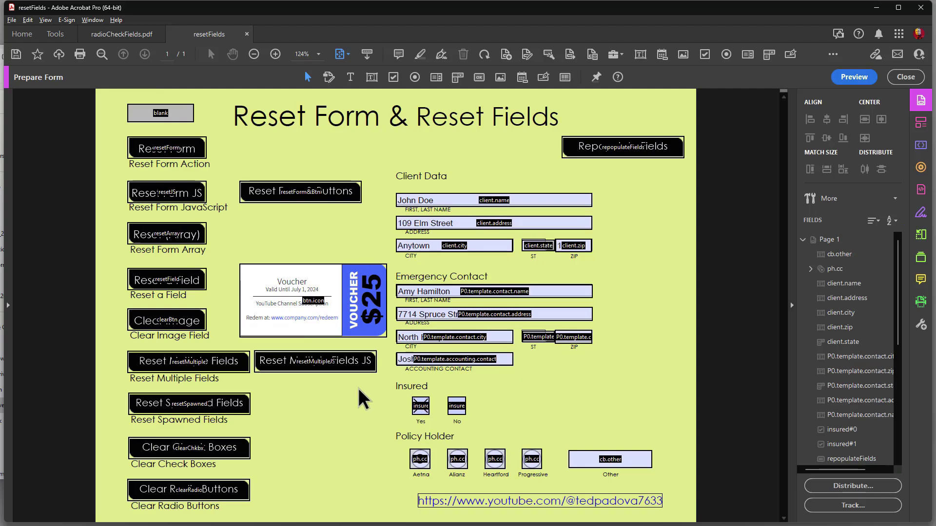
pyautogui.doubleClick(181, 442)
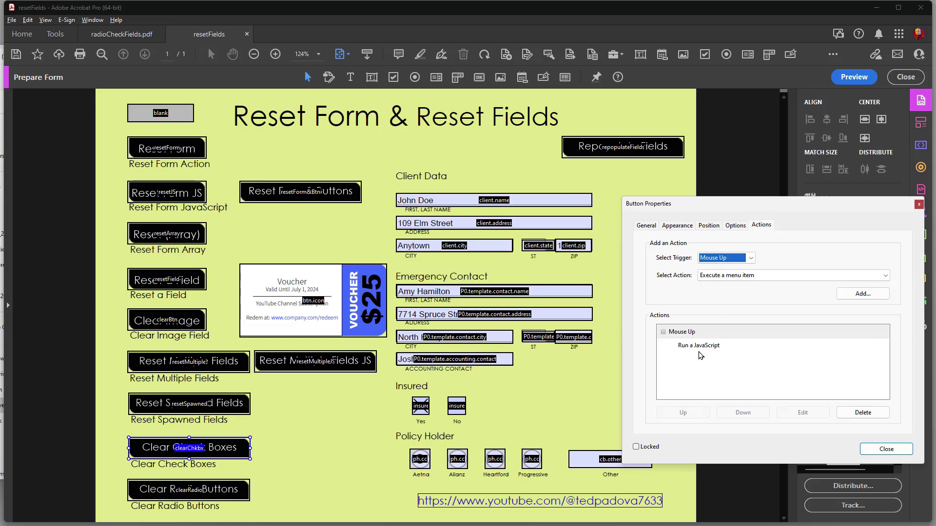
pyautogui.moveTo(736, 205); pyautogui.dragTo(685, 87)
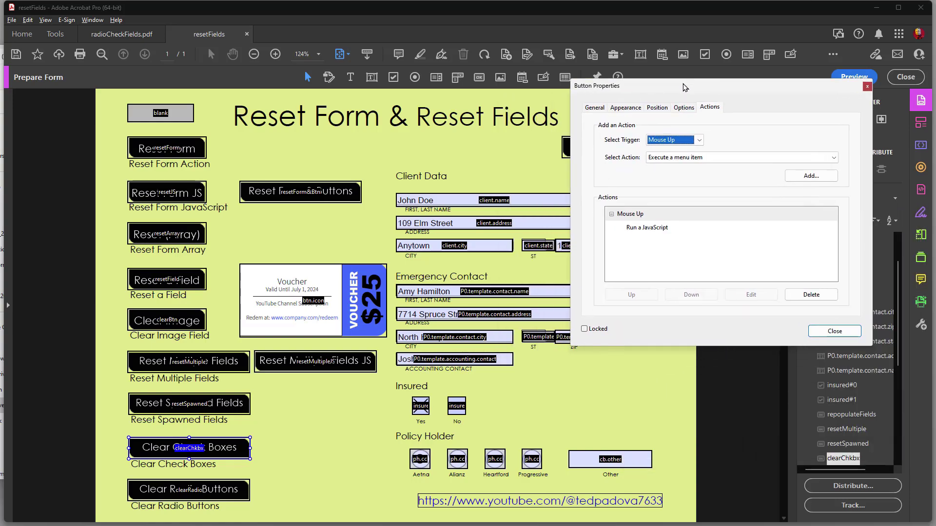
pyautogui.click(652, 228)
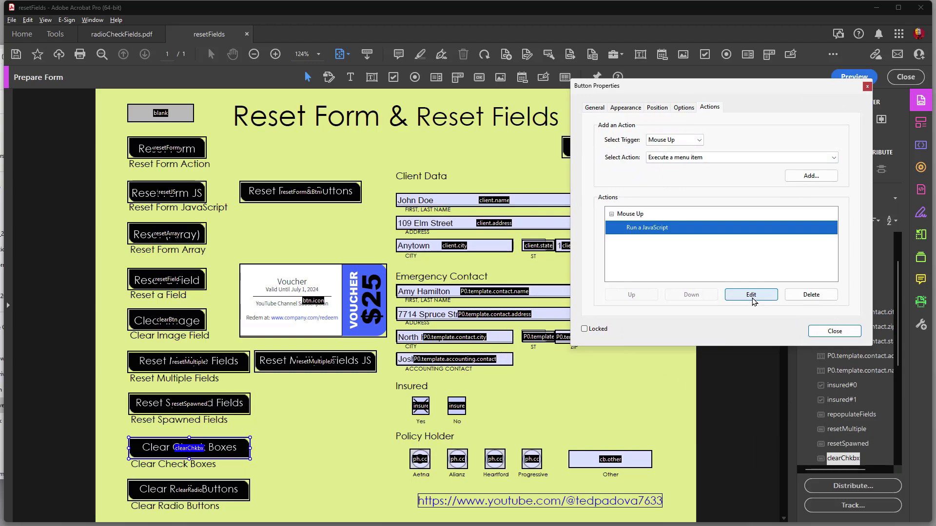
pyautogui.click(752, 295)
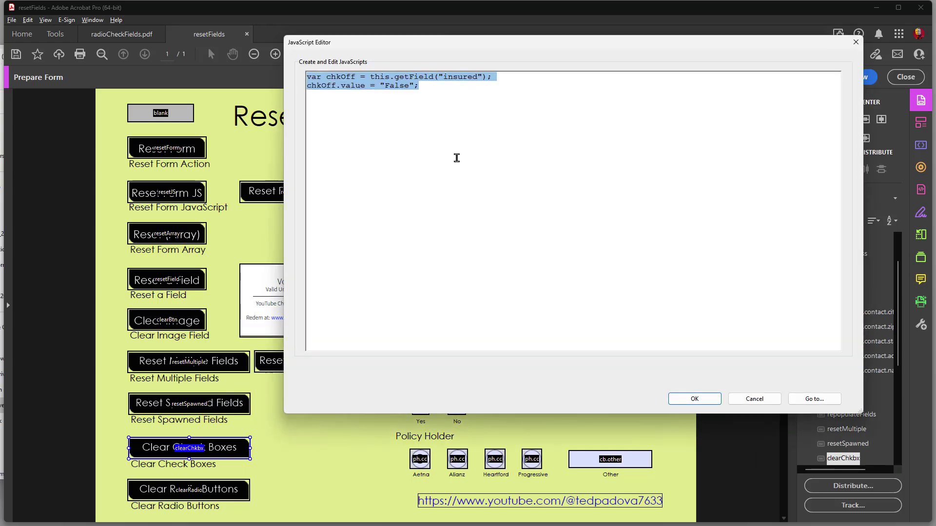
pyautogui.moveTo(469, 45); pyautogui.dragTo(580, 199)
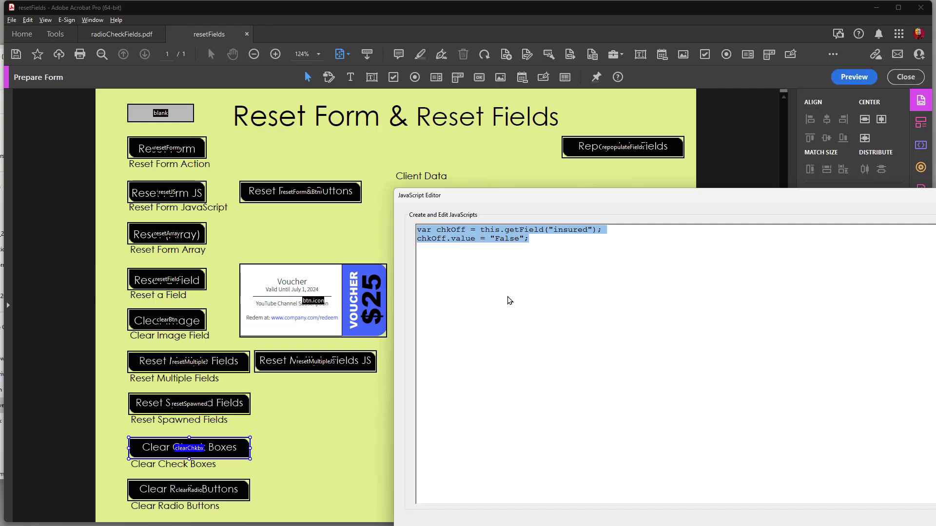
pyautogui.moveTo(680, 202); pyautogui.dragTo(502, 106)
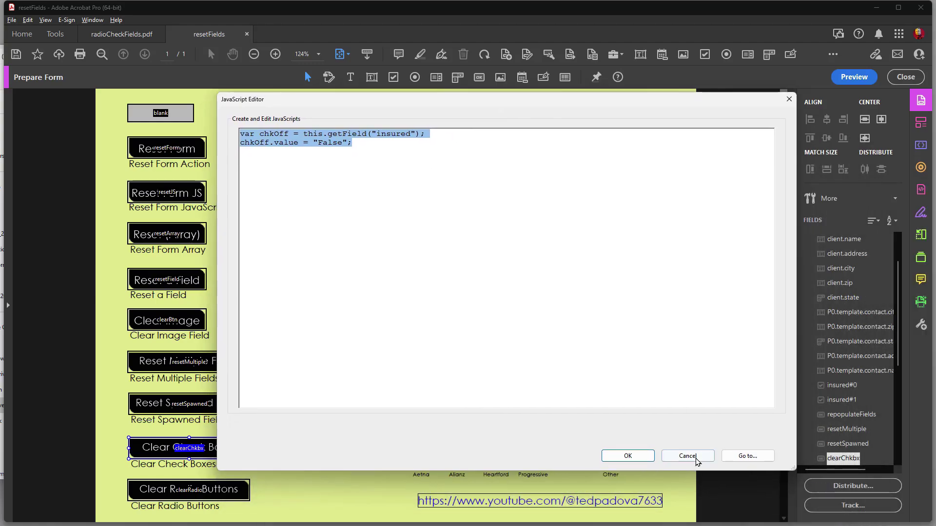
pyautogui.click(668, 456)
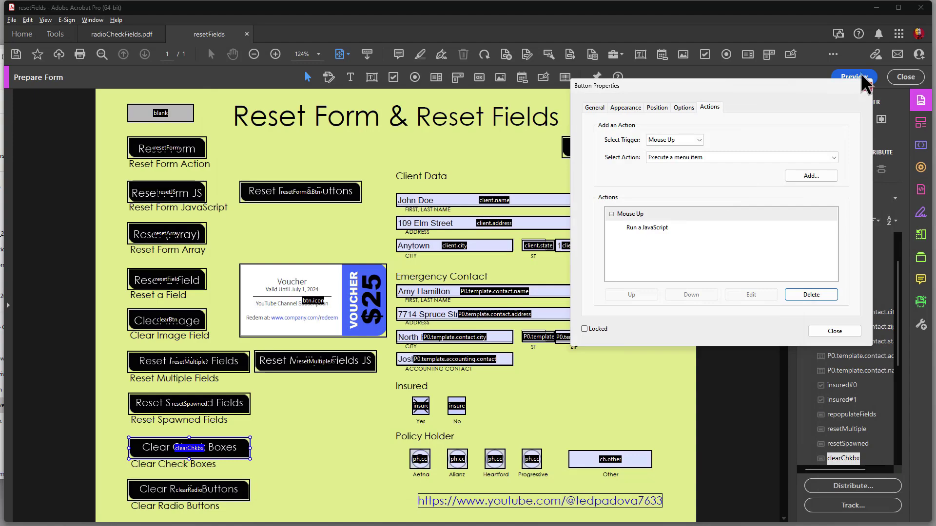
pyautogui.click(867, 86)
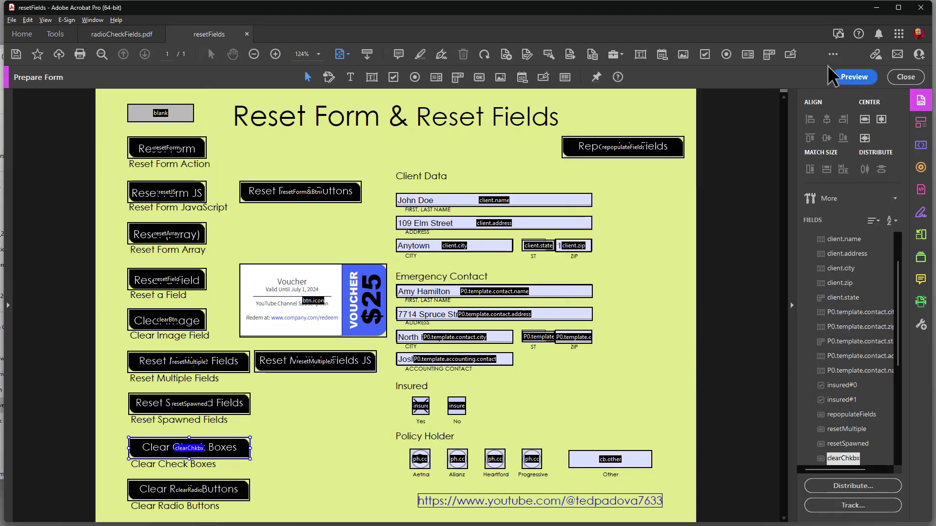
# - Preview the form, test the Clear Radio Buttons button on the Policy Holder options and repopulate the fields
pyautogui.click(855, 77)
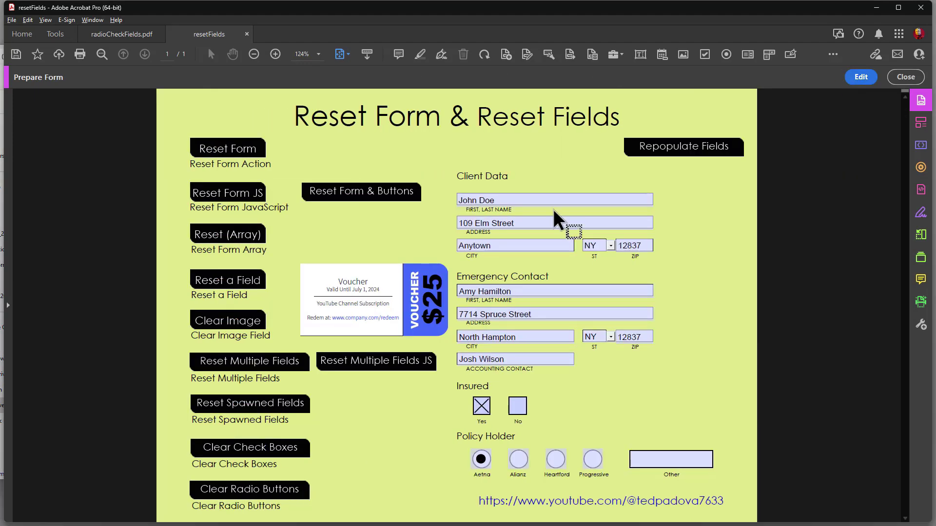
pyautogui.click(298, 490)
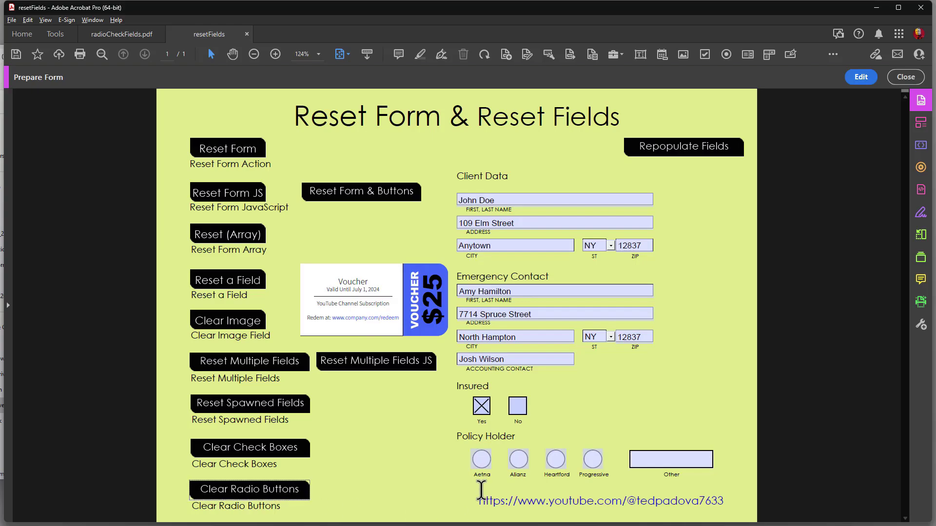
pyautogui.click(682, 150)
# - Examine the JavaScript in the Clear Radio Buttons button's Mouse Up action and close its properties without changing the script
pyautogui.click(853, 76)
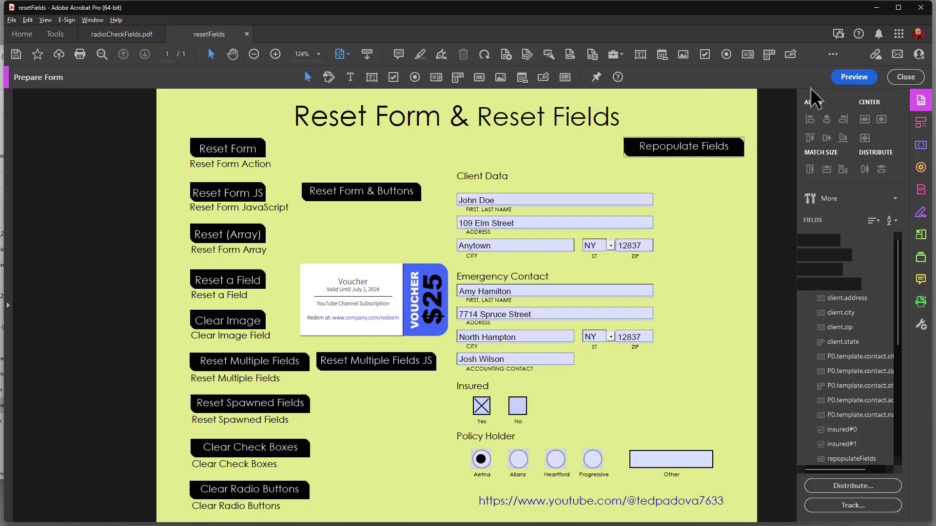
pyautogui.rightClick(223, 487)
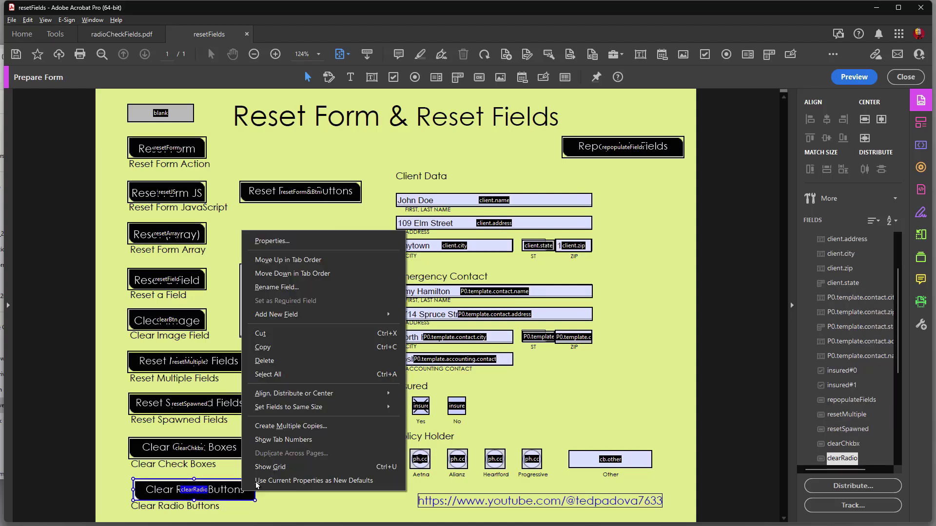
pyautogui.click(327, 236)
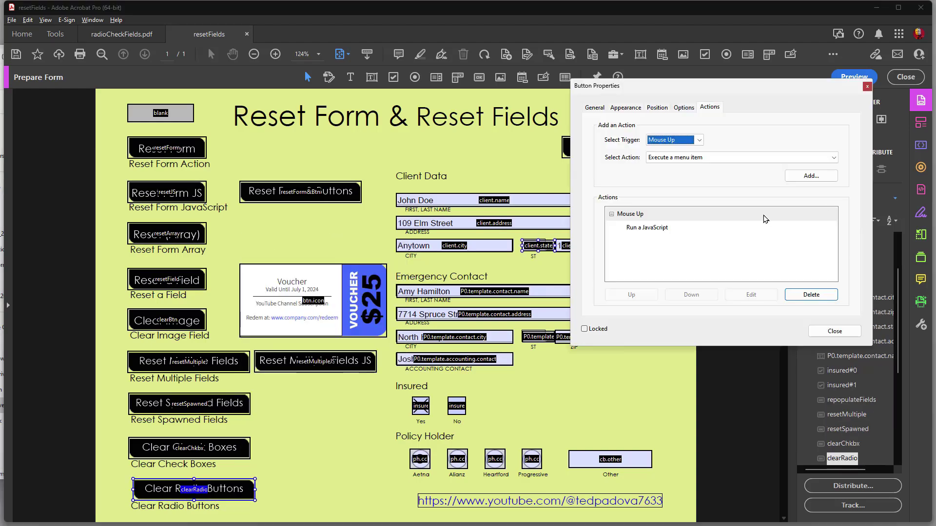
pyautogui.click(634, 218)
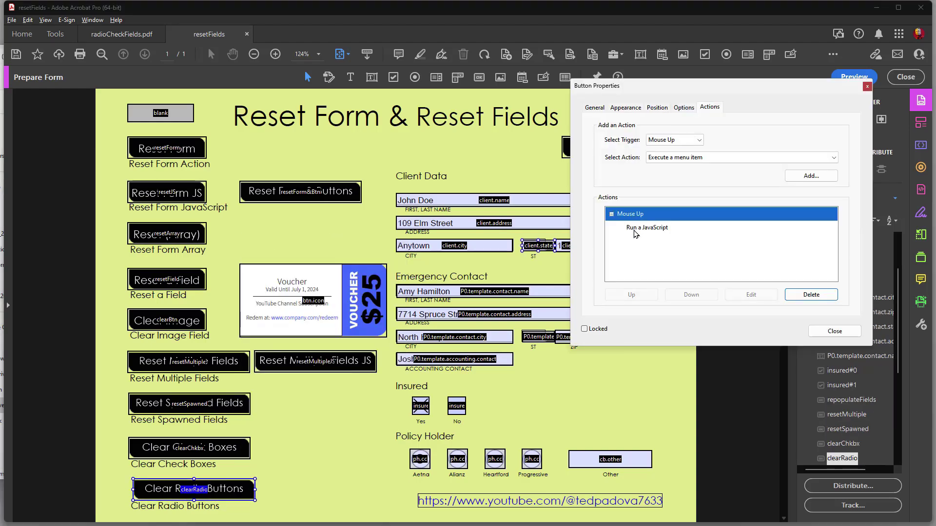
pyautogui.click(635, 228)
pyautogui.click(751, 295)
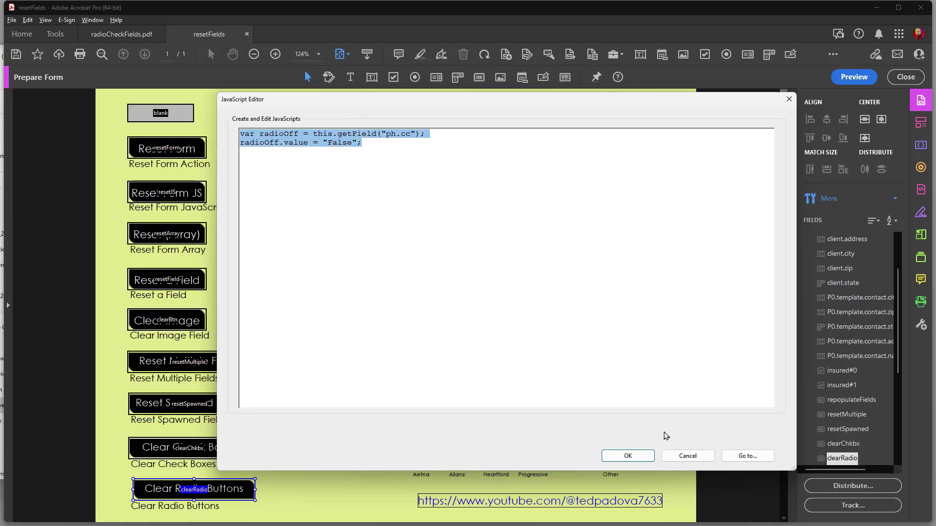
pyautogui.click(688, 456)
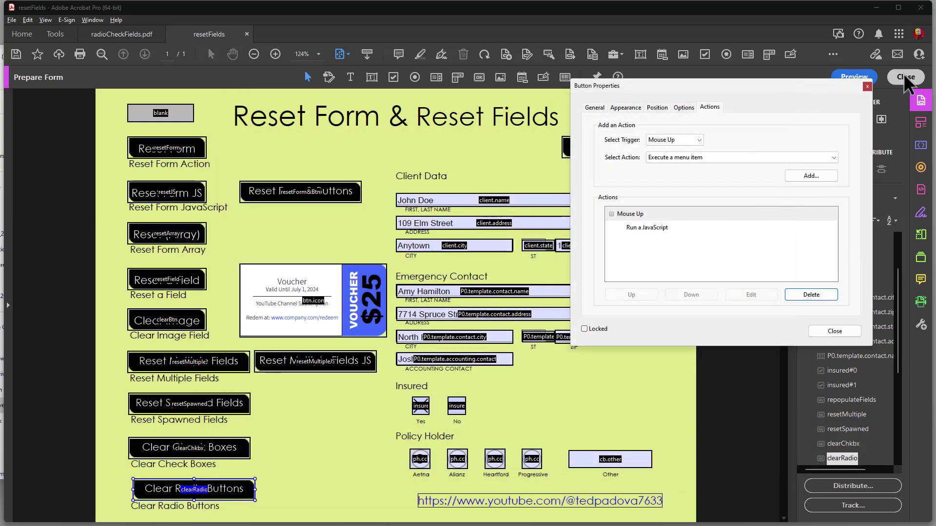
pyautogui.click(867, 86)
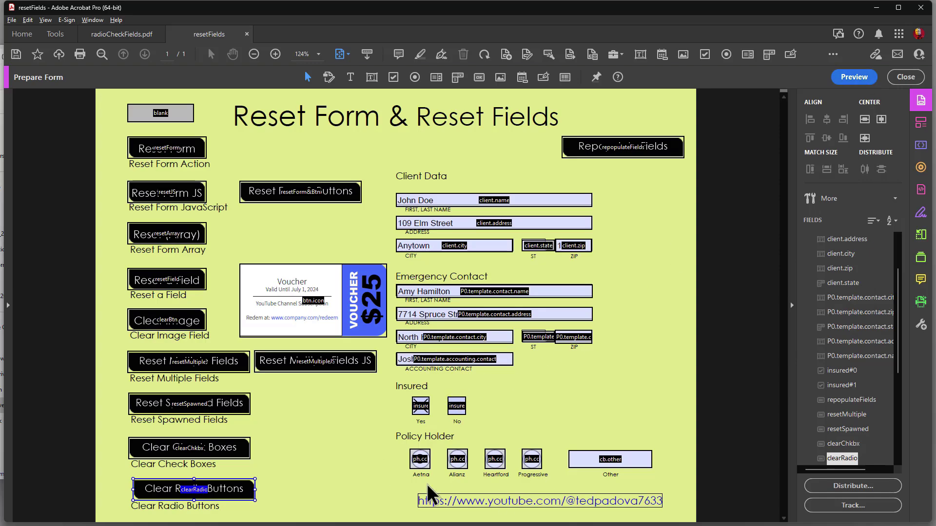
# - Preview the form with Aetna selected as policy holder, and clear the radio buttons by entering the Other field
pyautogui.click(849, 71)
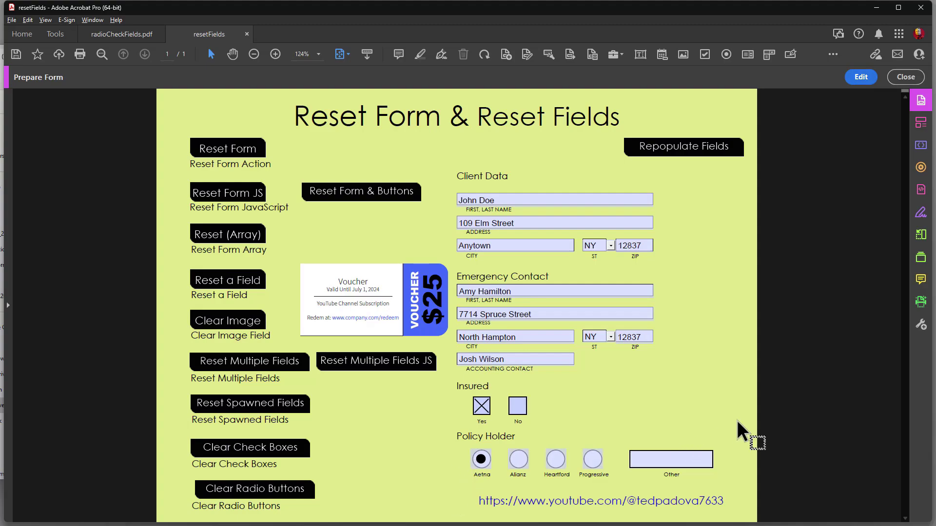
pyautogui.click(481, 460)
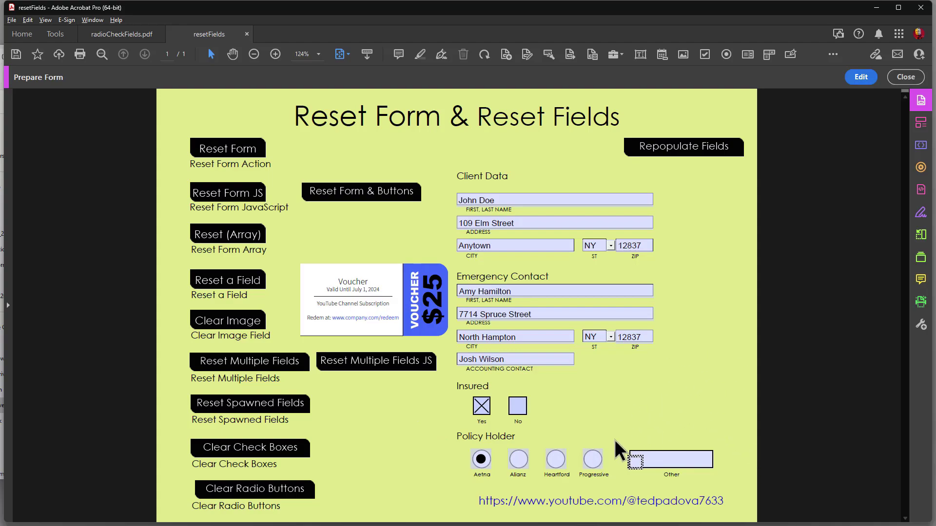
pyautogui.click(645, 458)
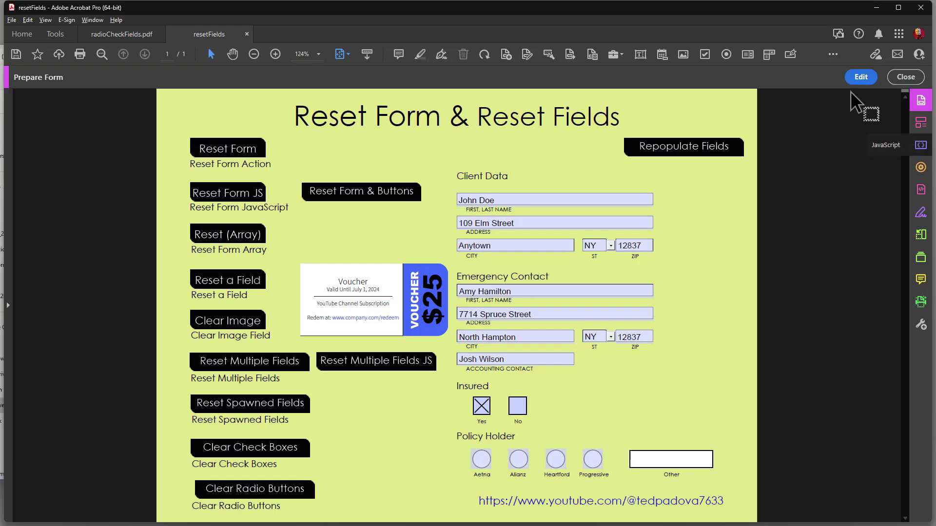
# - Return to form editing, examine the JavaScript in the Other text field's On Focus action and close the editor without changing the script
pyautogui.click(861, 77)
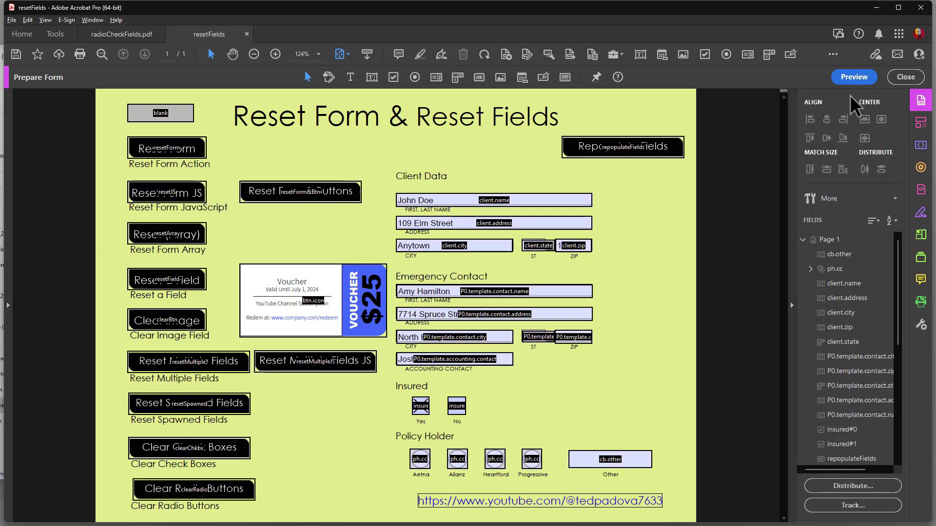
pyautogui.doubleClick(628, 457)
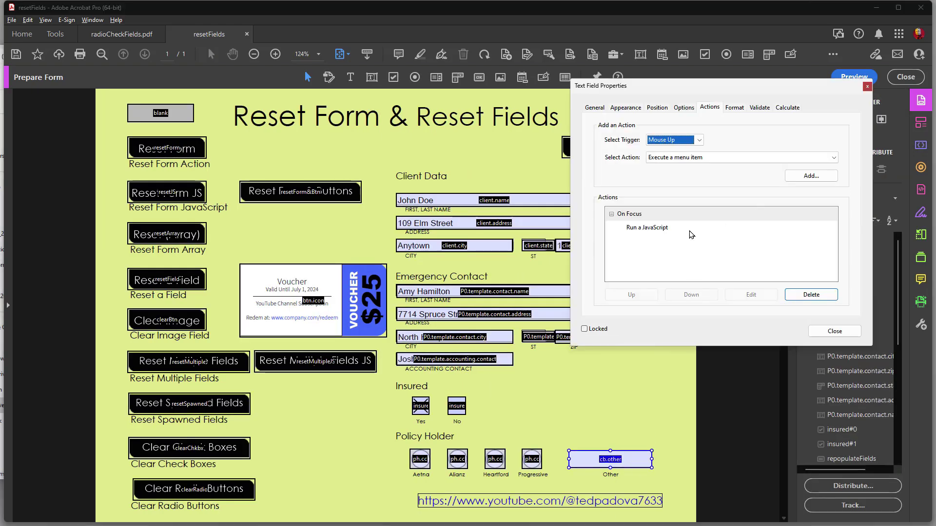
pyautogui.click(679, 229)
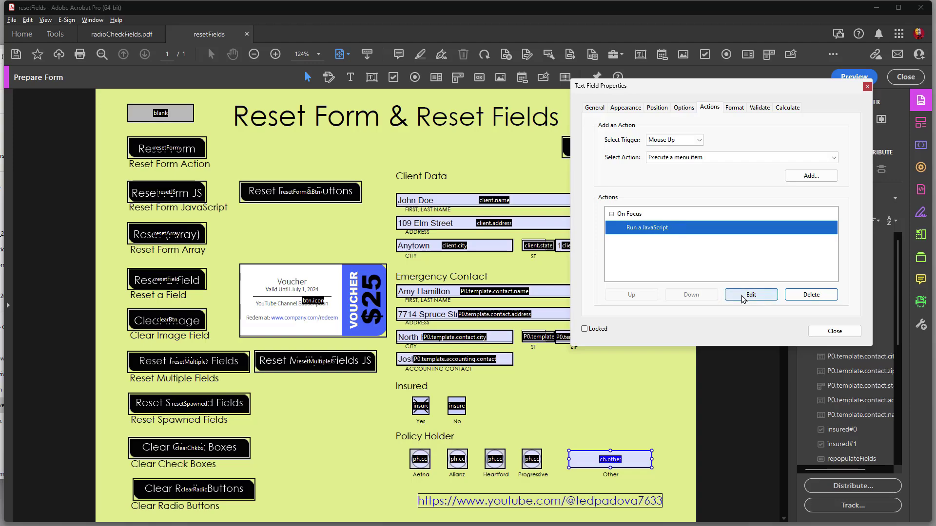
pyautogui.click(751, 295)
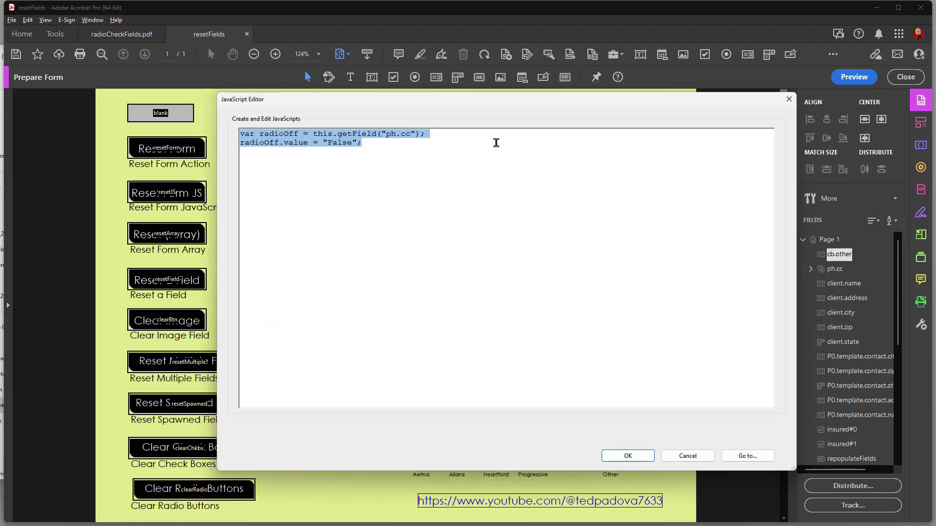
pyautogui.click(685, 458)
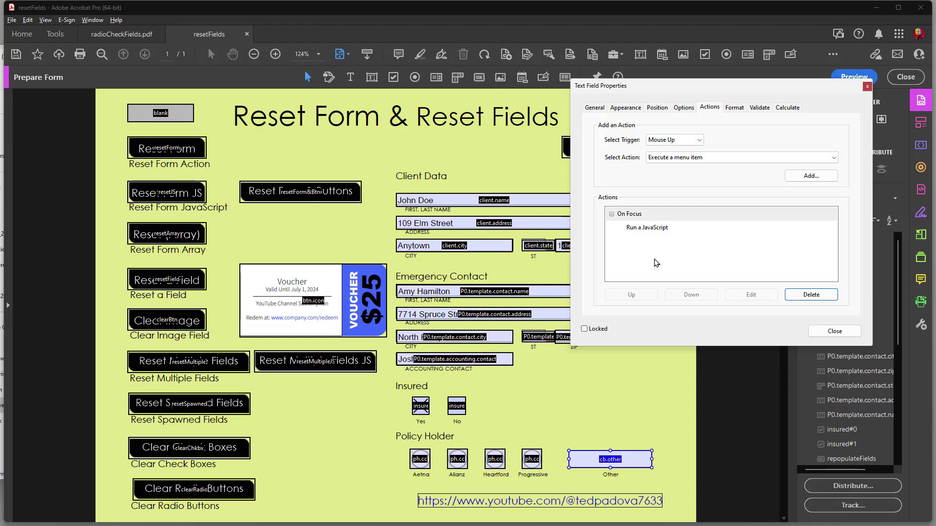
# - Recheck the trigger setting and the On Focus script that turns off the ph.cc radio buttons, leaving both unchanged
pyautogui.click(698, 141)
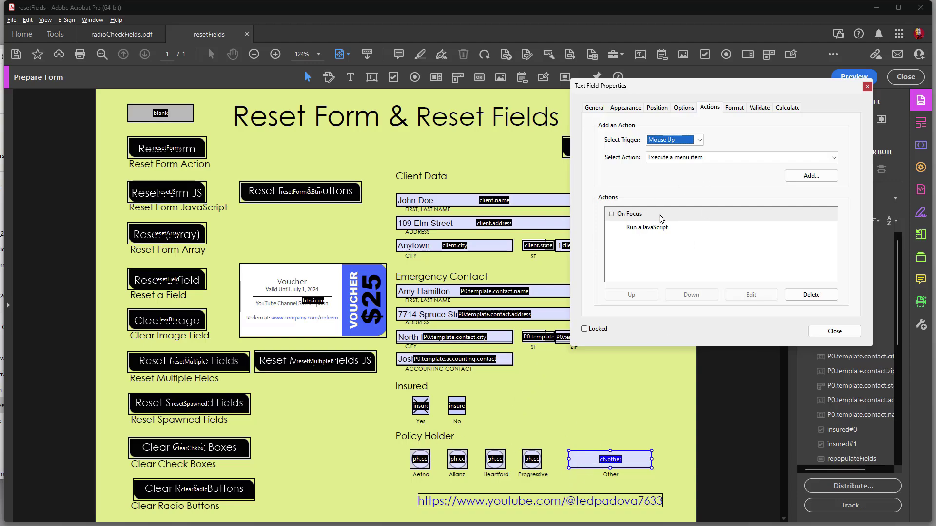
pyautogui.click(653, 237)
pyautogui.click(662, 227)
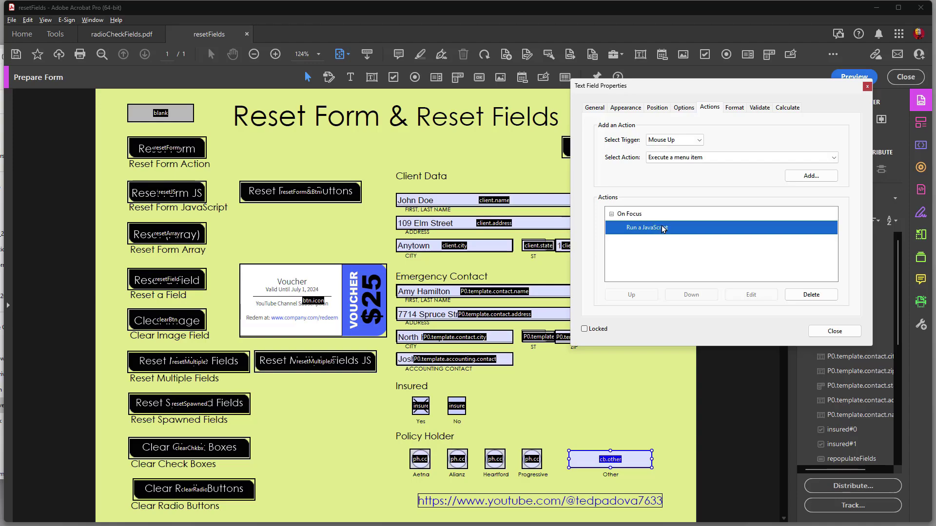
pyautogui.click(750, 294)
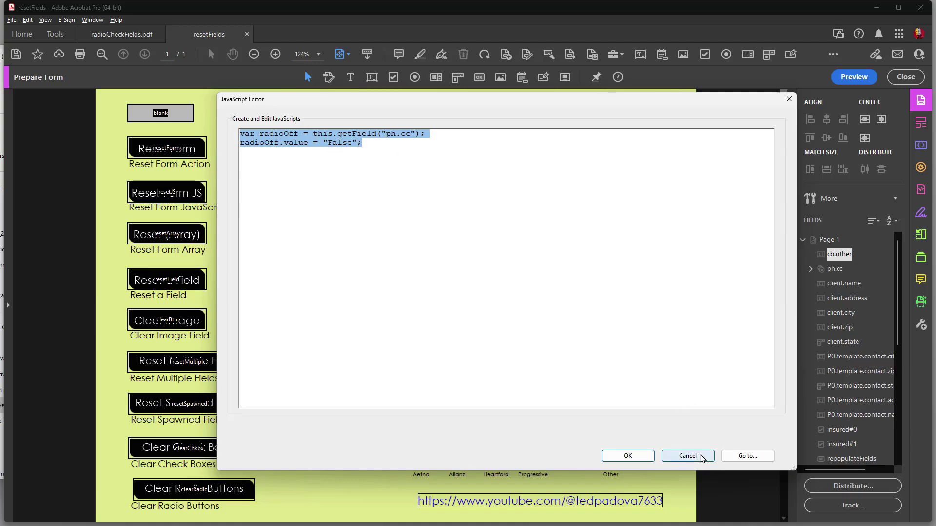
pyautogui.press('Escape')
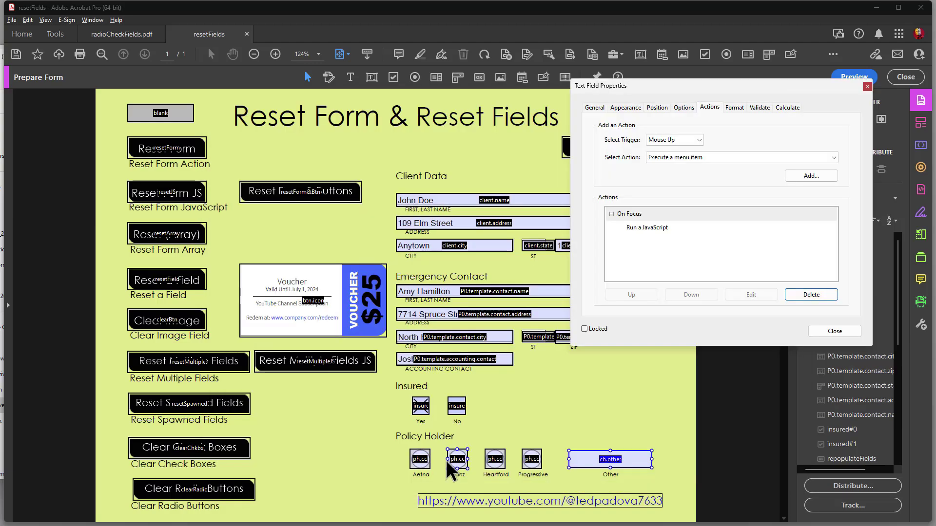
# - Examine the Radio Button Choice options of the Aetna and Alianz radio buttons and close their properties
pyautogui.click(421, 458)
pyautogui.click(687, 110)
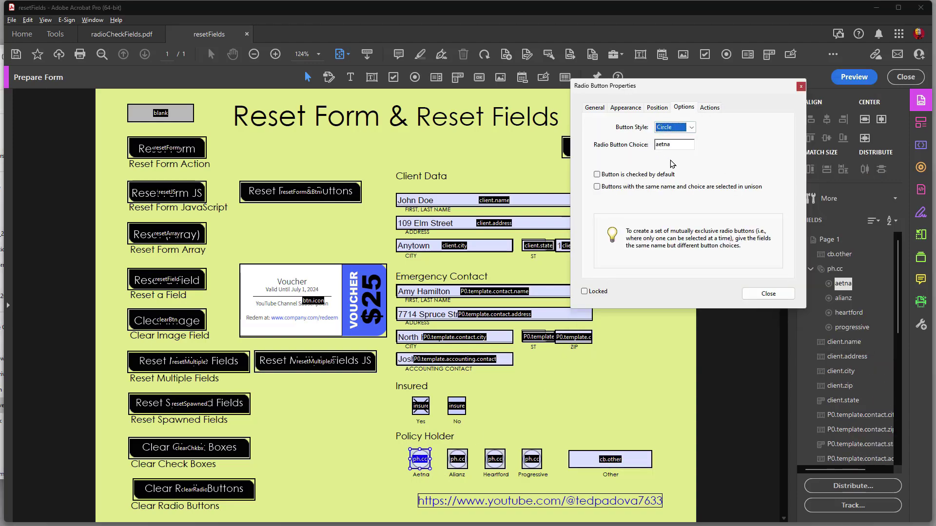
pyautogui.click(457, 462)
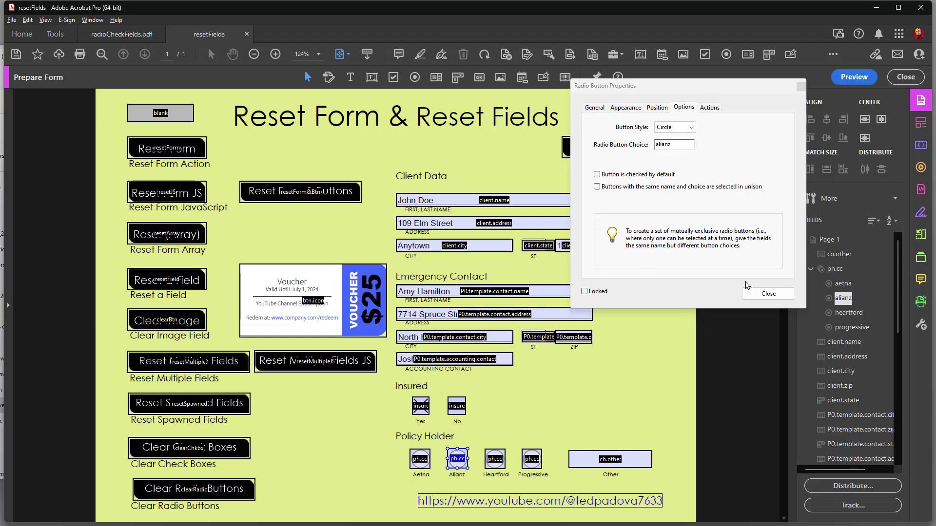
pyautogui.click(774, 295)
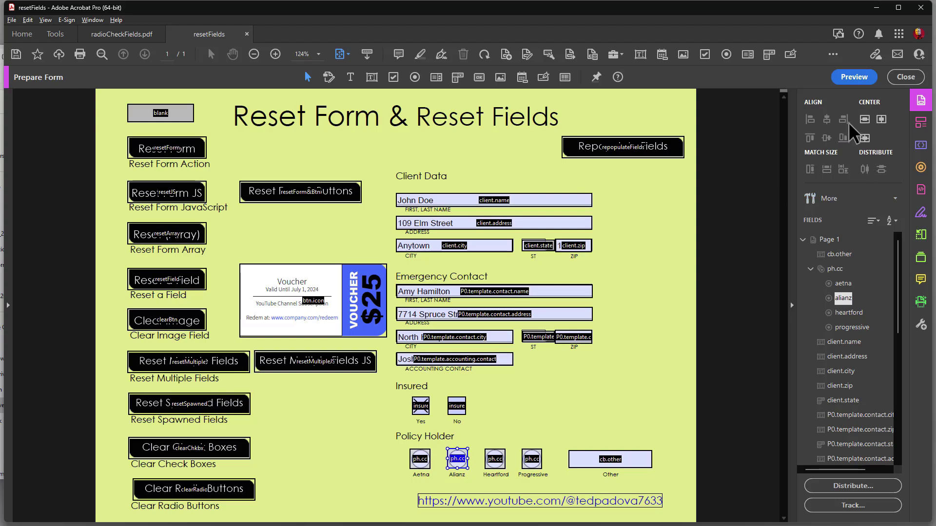
# - Preview the form, test the Reset Form button and repopulate the fields
pyautogui.click(855, 79)
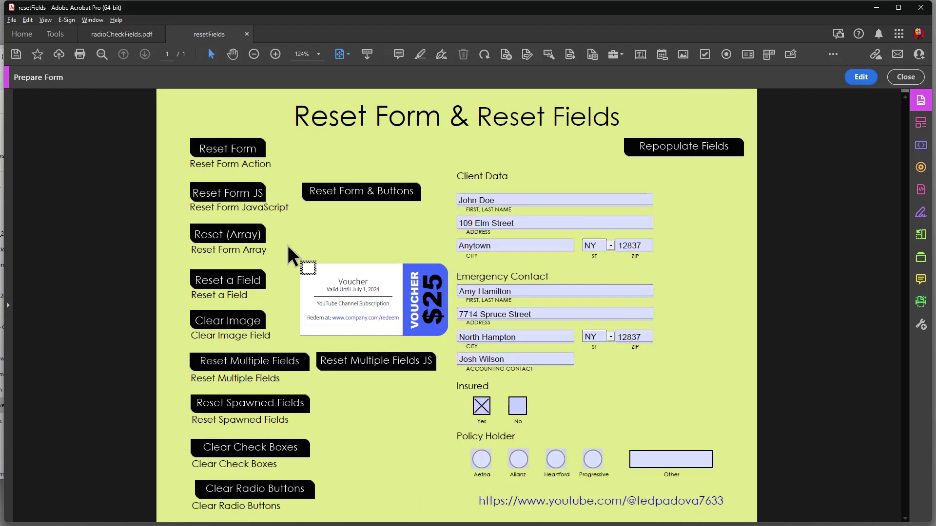
pyautogui.click(229, 150)
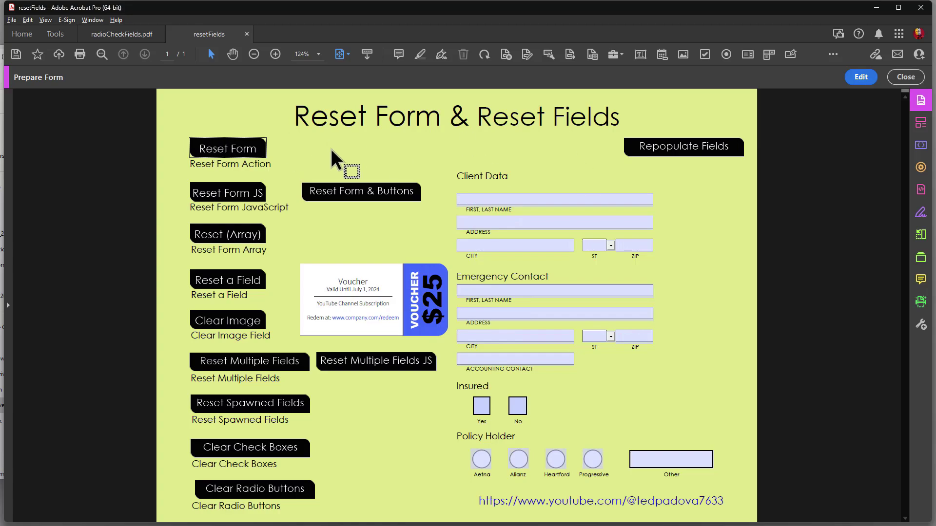
pyautogui.click(677, 149)
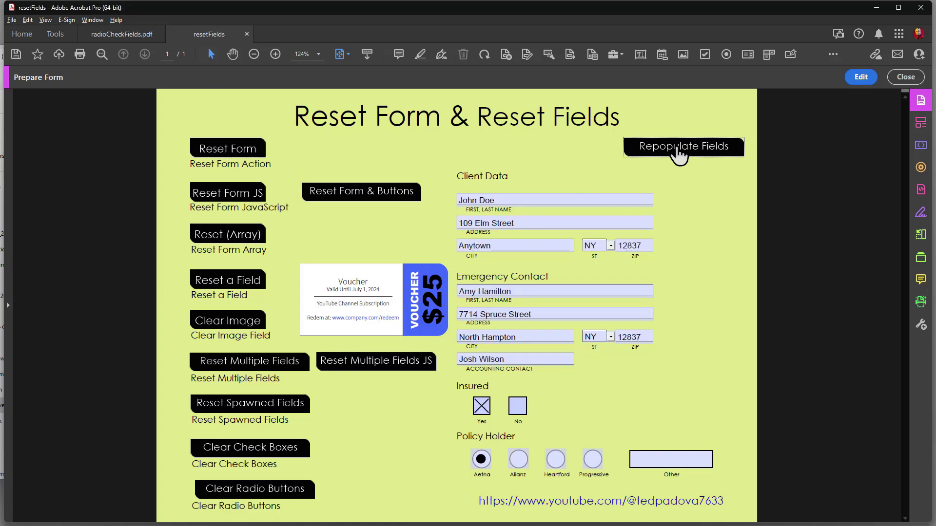